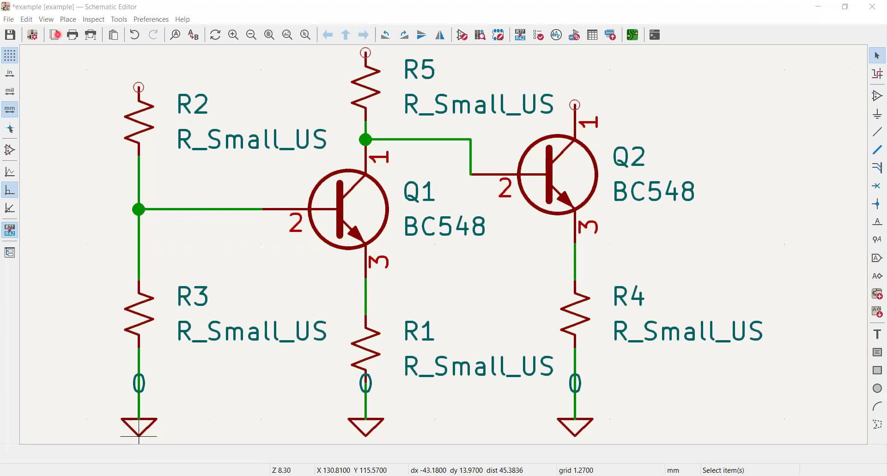
Save the example schematic.
{"action": "left_click", "coordinate": [55, 34]}
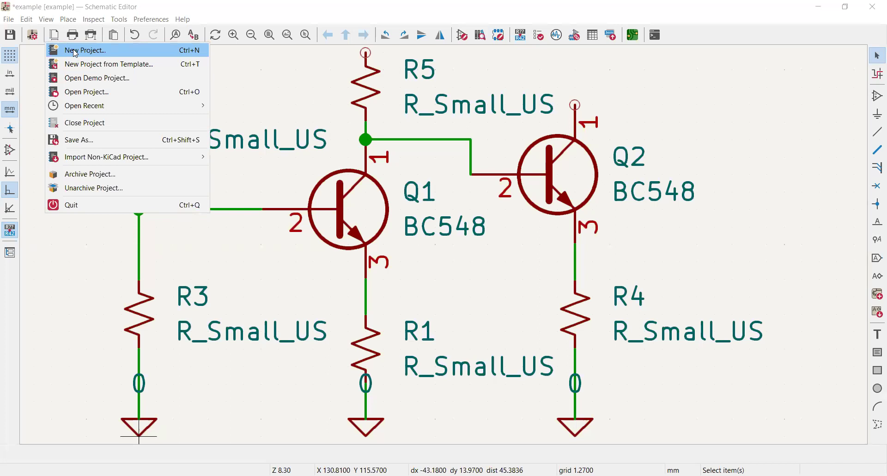
{"action": "key", "text": "Escape"}
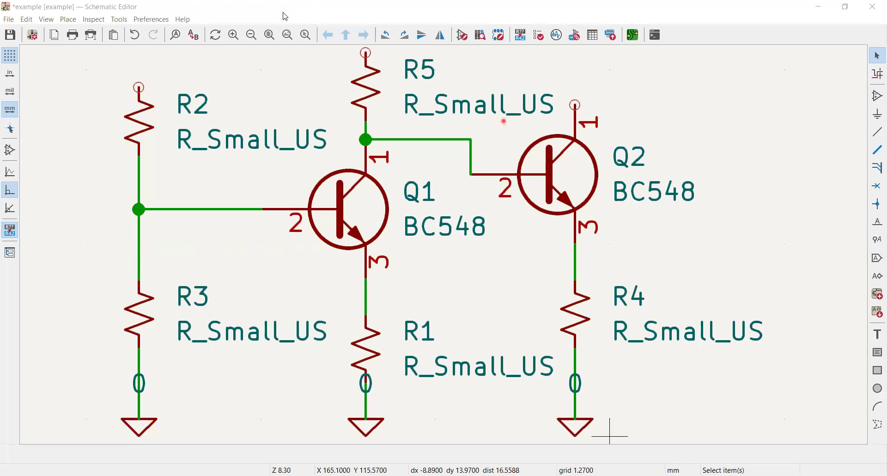
{"action": "key", "text": "ctrl+s"}
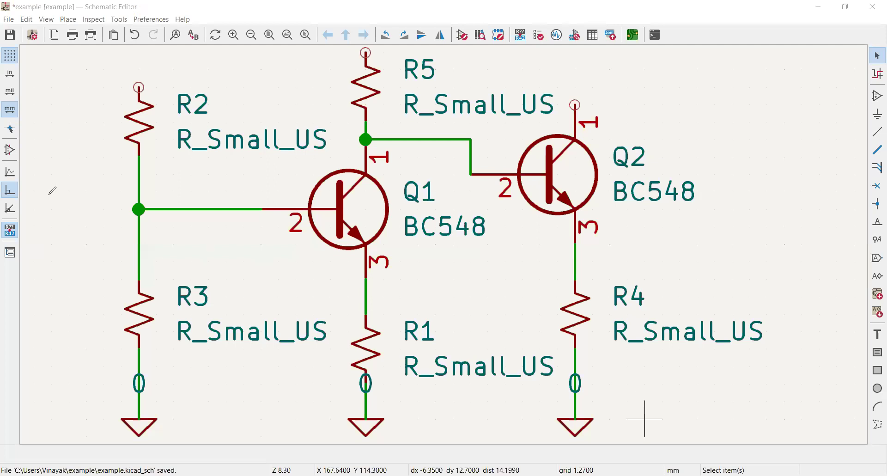
Open the symbol library browser and preview the BC548 symbol from the Transistor_BJT library.
{"action": "left_click", "coordinate": [482, 43]}
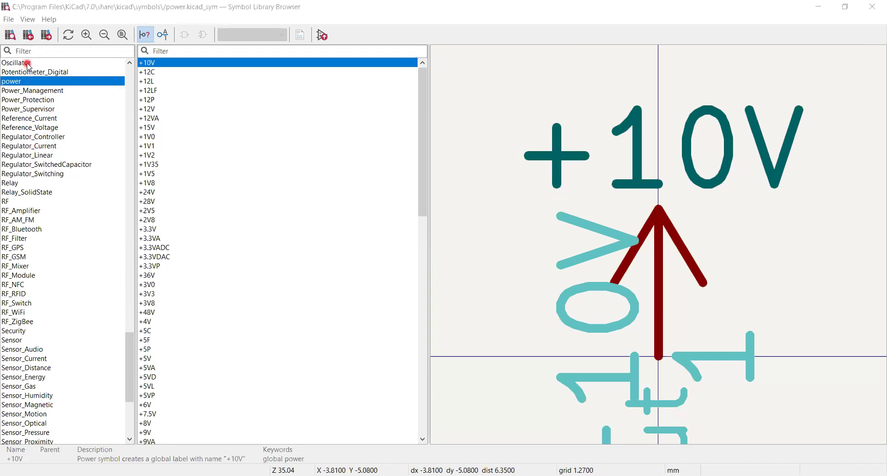
{"action": "key", "text": "Page_Up"}
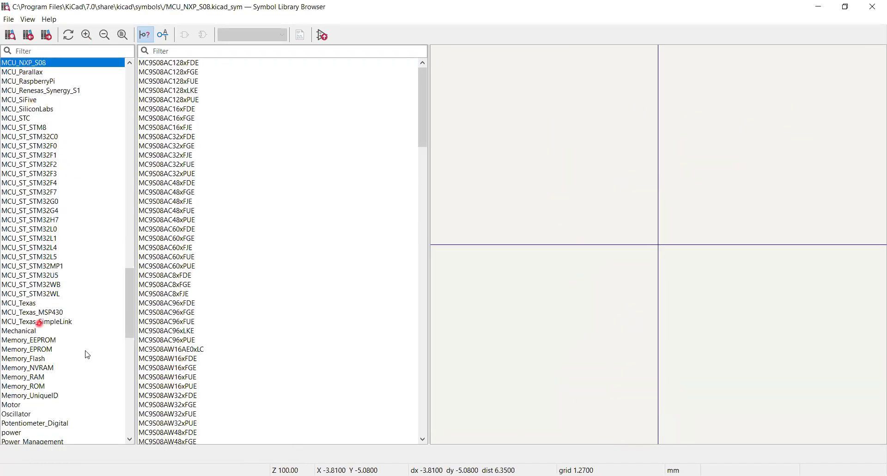
{"action": "left_click", "coordinate": [17, 432]}
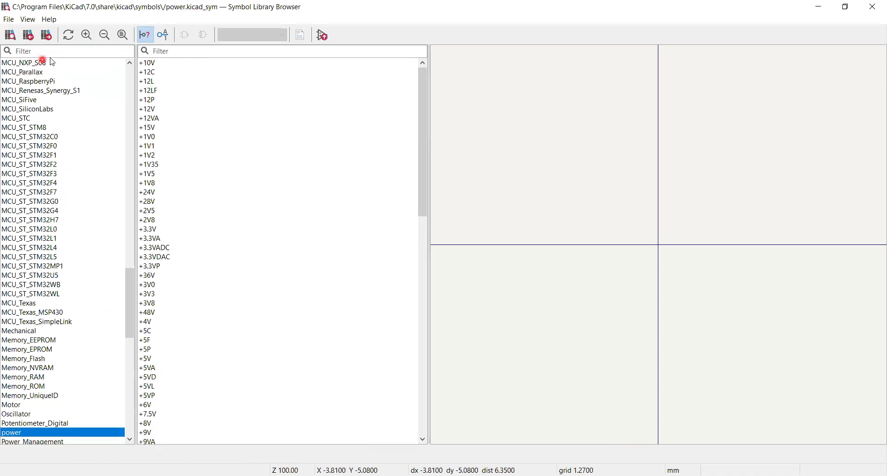
{"action": "left_click_drag", "start_coordinate": [128, 275], "coordinate": [130, 380]}
{"action": "left_click", "coordinate": [38, 351]}
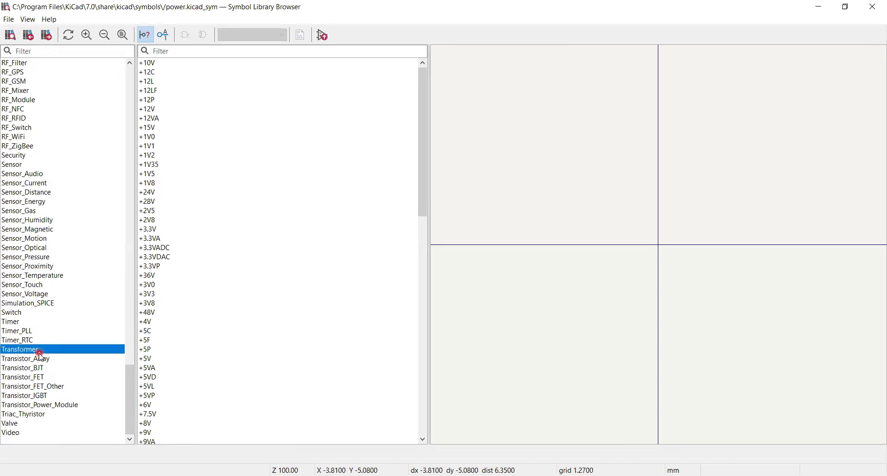
{"action": "left_click", "coordinate": [34, 387]}
{"action": "left_click", "coordinate": [38, 369]}
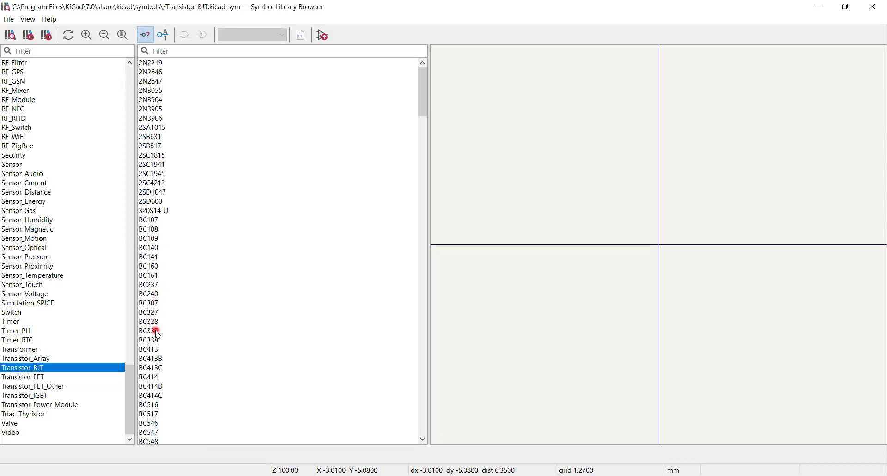
{"action": "left_click", "coordinate": [151, 441]}
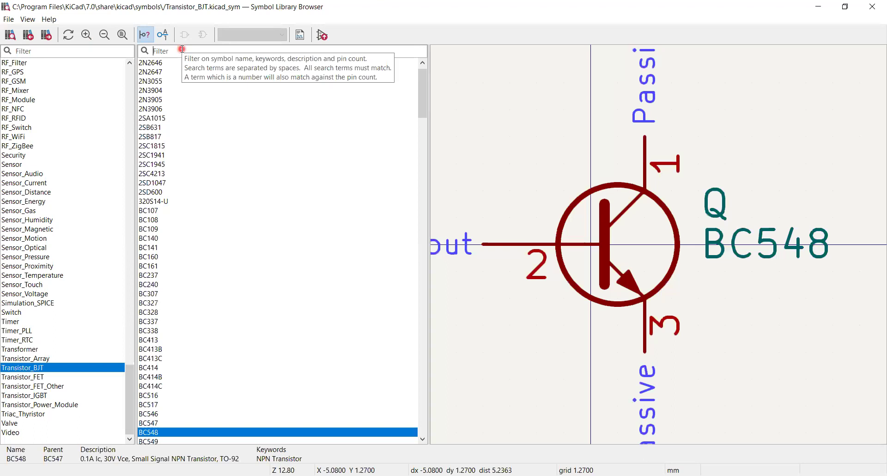
Search the Transistor_BJT symbols for 2N22 and clear the filter.
{"action": "type", "text": "2N"}
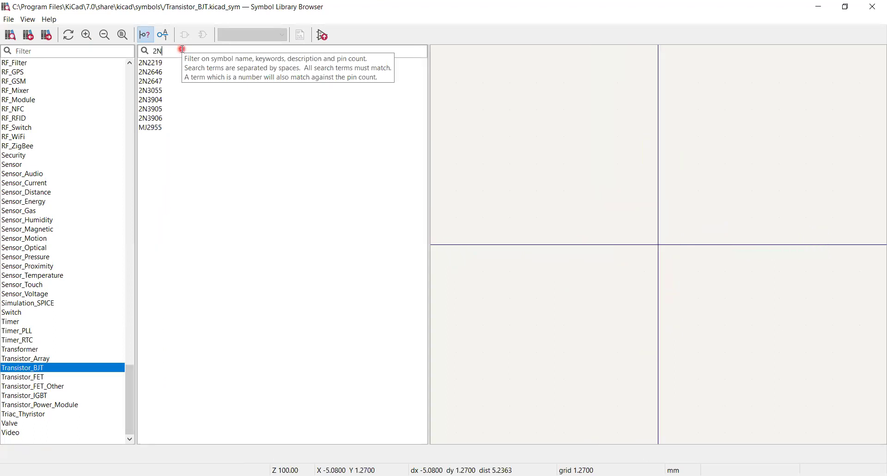
{"action": "type", "text": "22"}
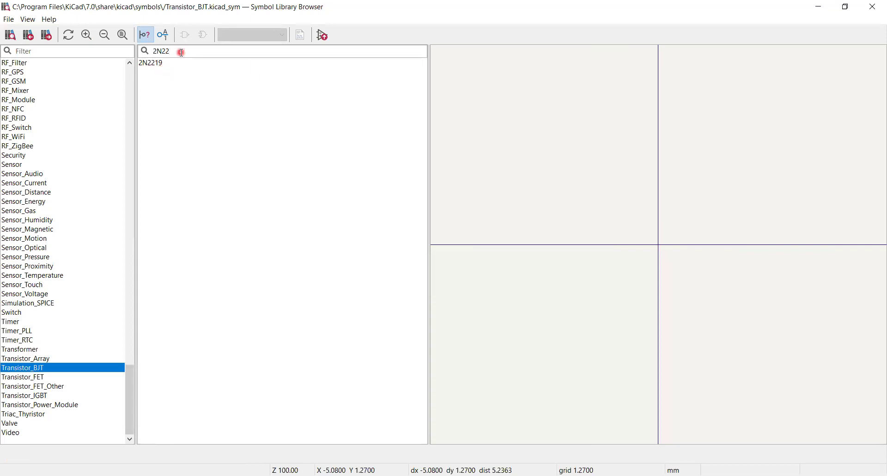
{"action": "key", "text": "BackSpace"}
{"action": "key", "text": "BackSpace"}
{"action": "key", "text": "BackSpace"}
{"action": "key", "text": "BackSpace"}
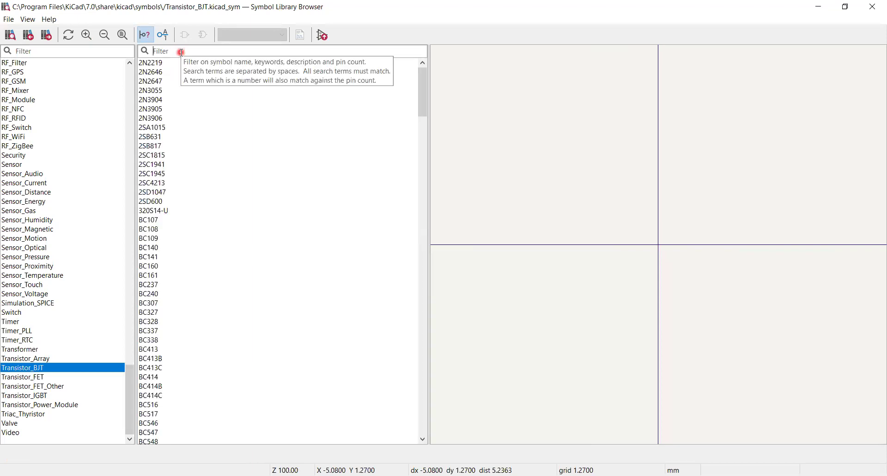
Filter the Transistor_BJT symbols by bc54 and preview BC548 in a widened preview area.
{"action": "type", "text": "bc"}
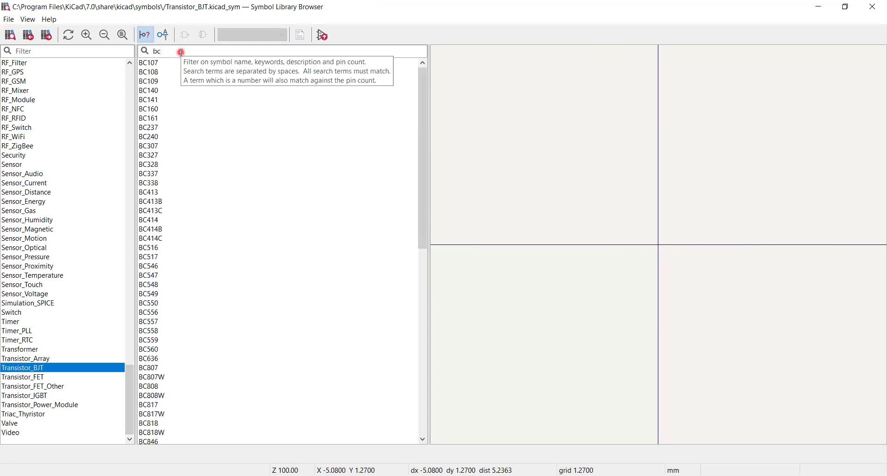
{"action": "type", "text": "548"}
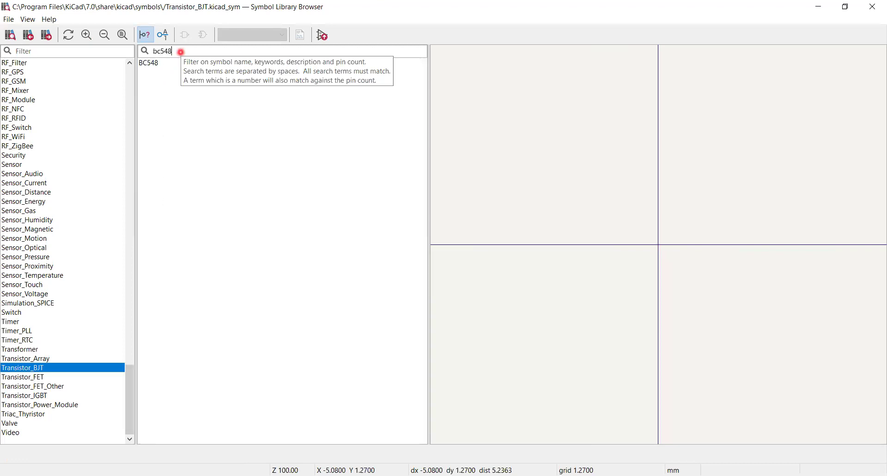
{"action": "left_click", "coordinate": [155, 68]}
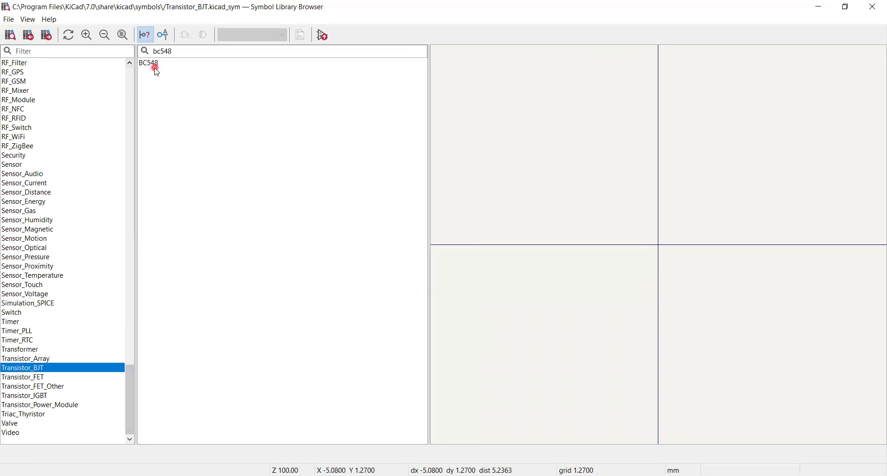
{"action": "key", "text": "BackSpace"}
{"action": "left_click", "coordinate": [162, 91]}
{"action": "left_click", "coordinate": [161, 73]}
{"action": "left_click", "coordinate": [160, 82]}
{"action": "left_click", "coordinate": [148, 81]}
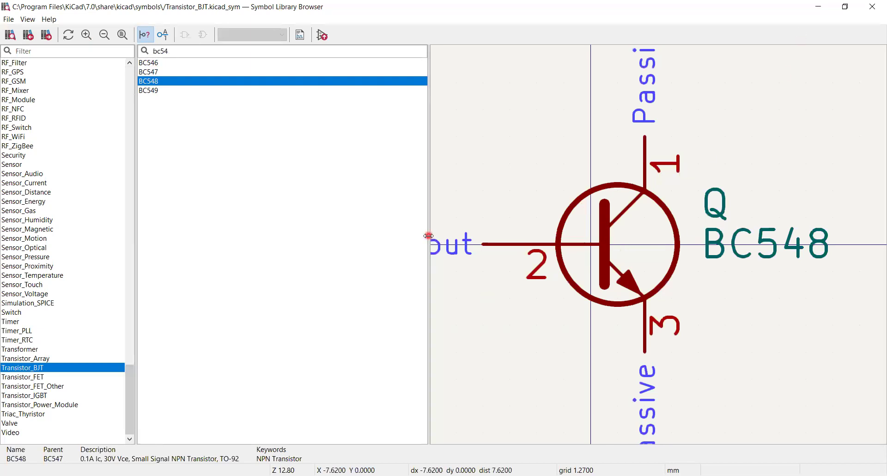
{"action": "left_click_drag", "start_coordinate": [429, 236], "coordinate": [275, 251]}
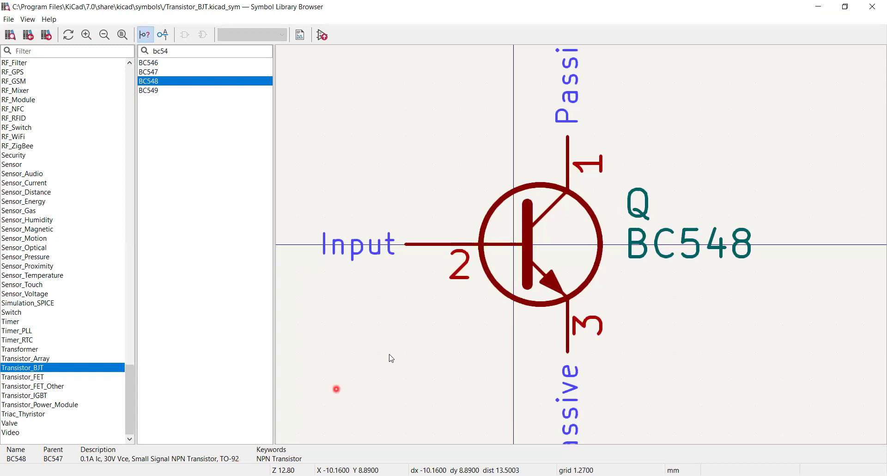
Place one BC548 transistor in the schematic at the upper right of Q2.
{"action": "double_click", "coordinate": [157, 84]}
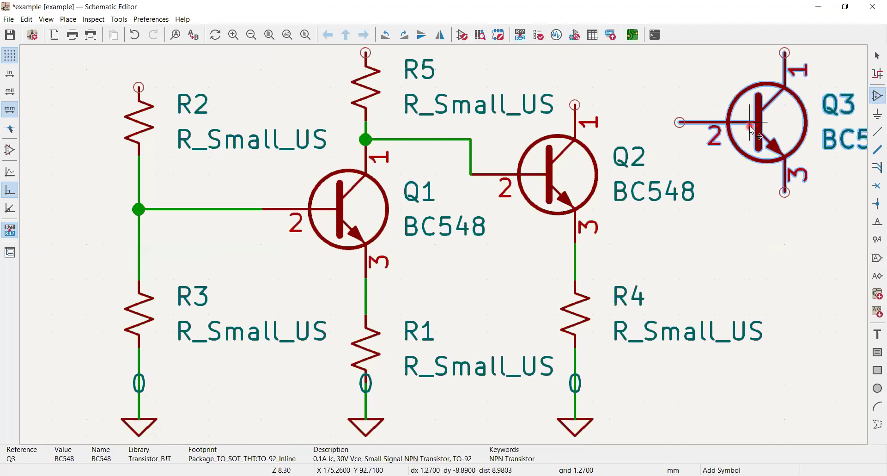
{"action": "left_click", "coordinate": [750, 126]}
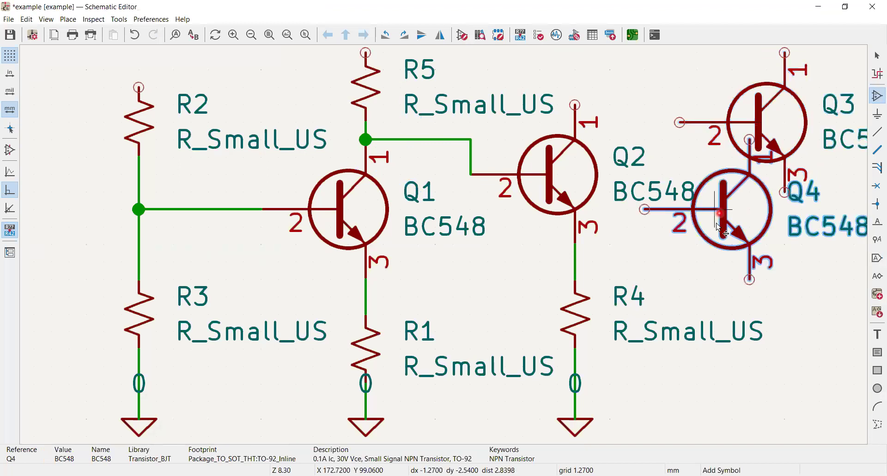
{"action": "key", "text": "Escape"}
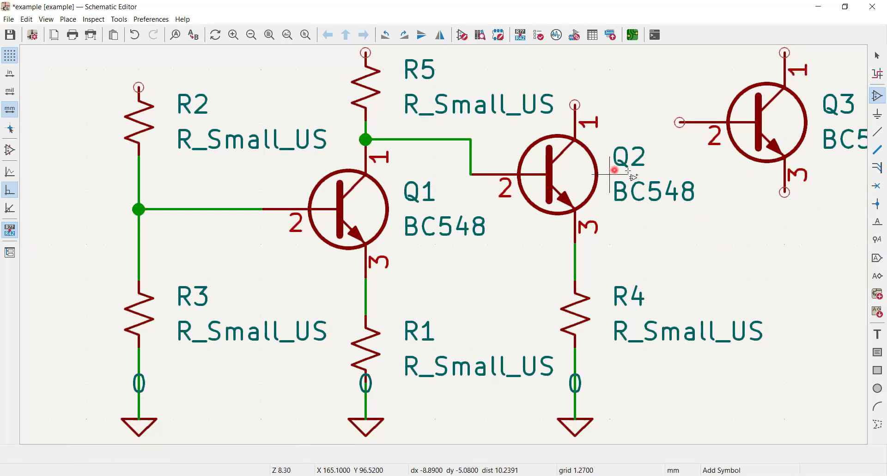
Delete transistor Q3 from the schematic and dismiss the symbol chooser.
{"action": "left_click", "coordinate": [758, 130]}
{"action": "left_click", "coordinate": [737, 263]}
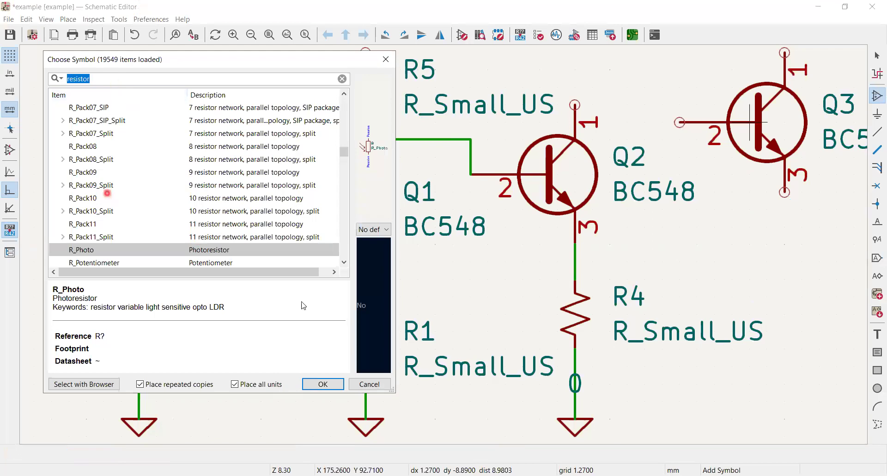
{"action": "left_click", "coordinate": [376, 385]}
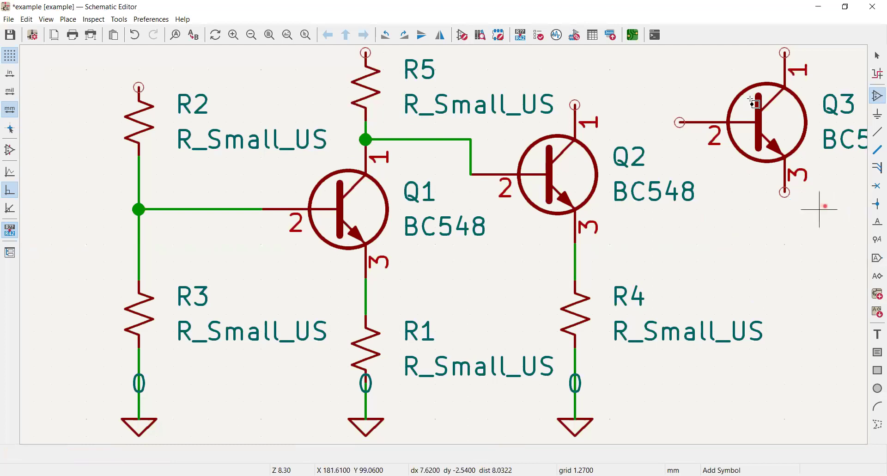
{"action": "left_click", "coordinate": [712, 58]}
{"action": "left_click_drag", "start_coordinate": [712, 58], "coordinate": [695, 57]}
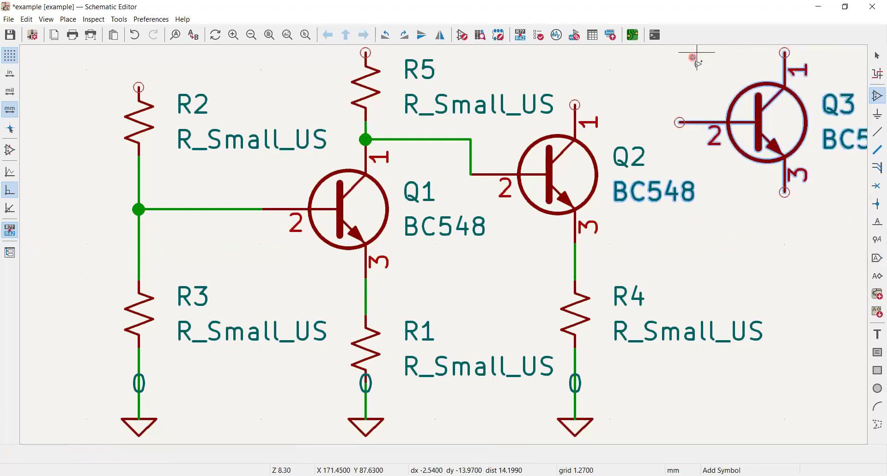
{"action": "left_click", "coordinate": [767, 277]}
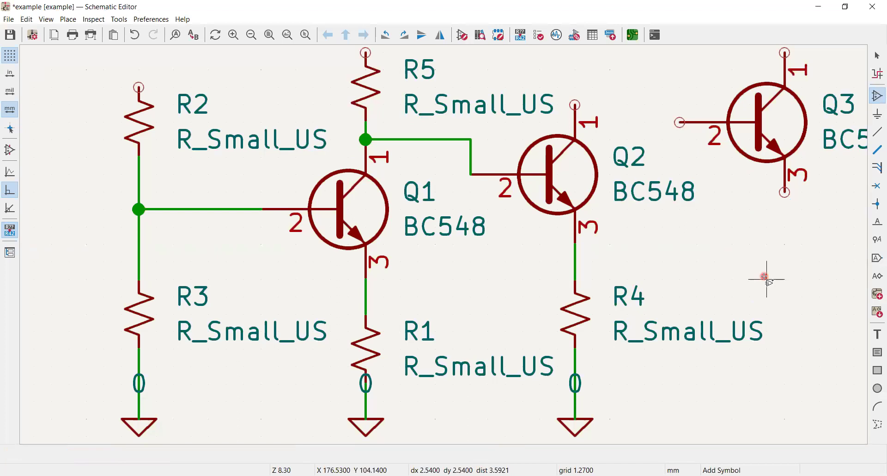
{"action": "left_click", "coordinate": [806, 181]}
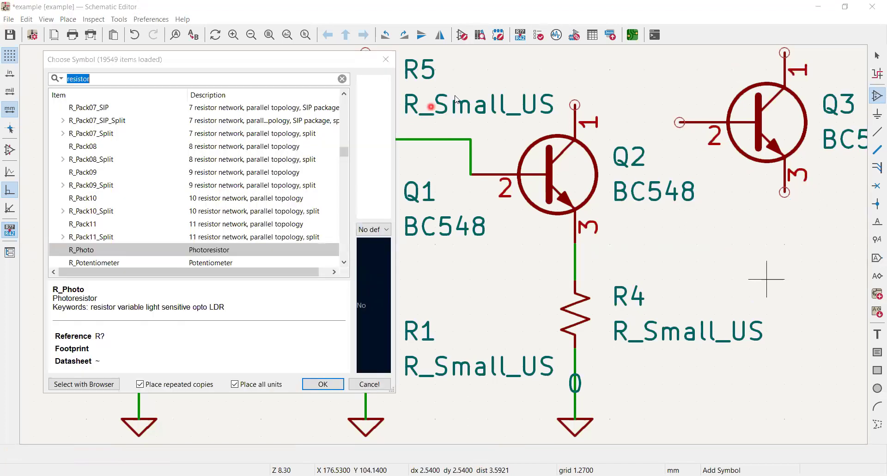
{"action": "left_click", "coordinate": [343, 80]}
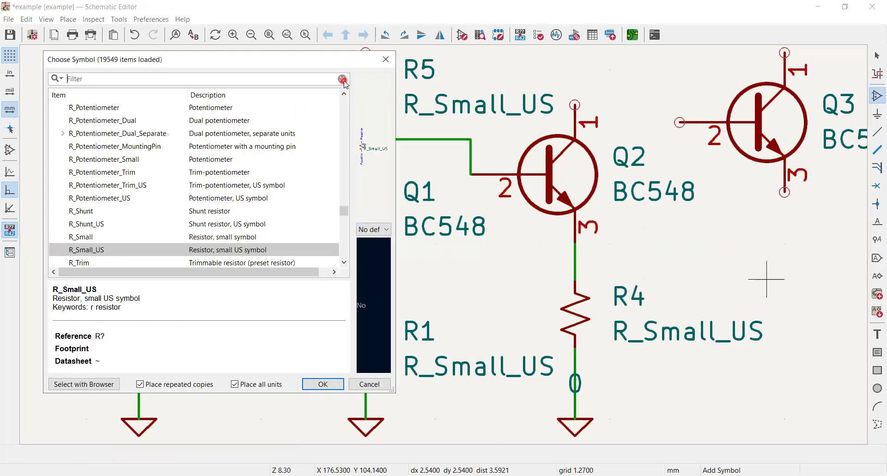
{"action": "left_click", "coordinate": [386, 61]}
{"action": "left_click", "coordinate": [843, 166]}
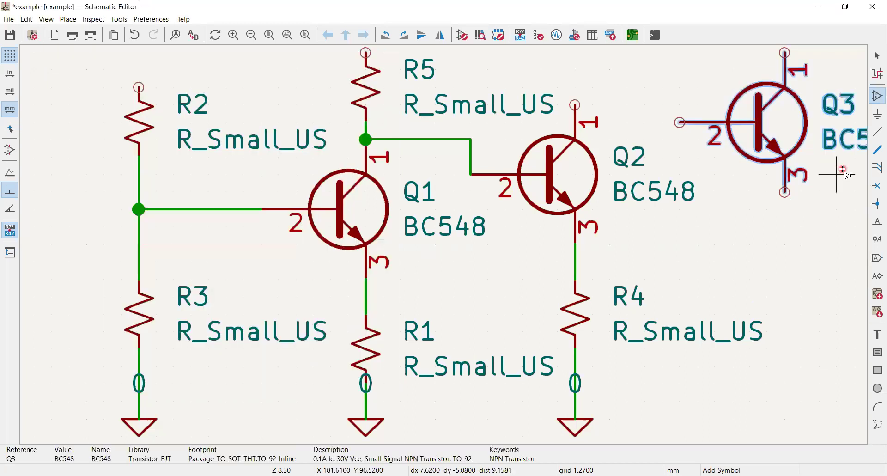
{"action": "key", "text": "Delete"}
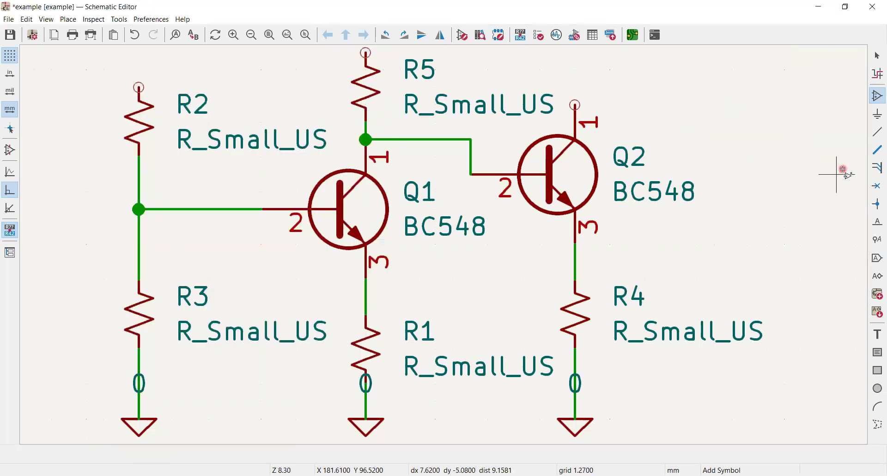
{"action": "left_click", "coordinate": [763, 174]}
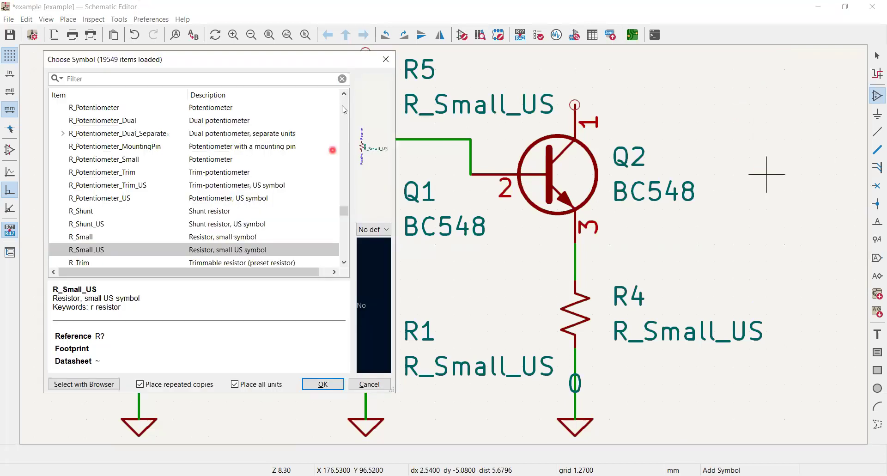
{"action": "left_click", "coordinate": [386, 61]}
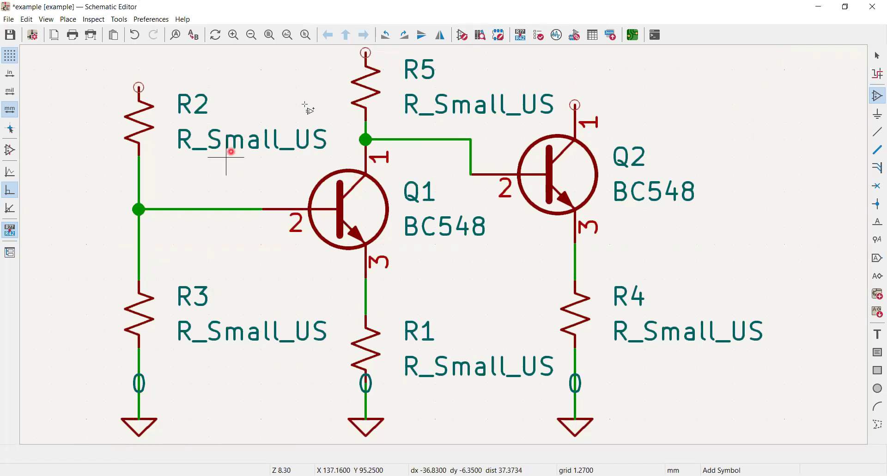
Reopen the symbol library browser and look through the library list from Sensor_Optical up to the power library.
{"action": "left_click", "coordinate": [480, 35]}
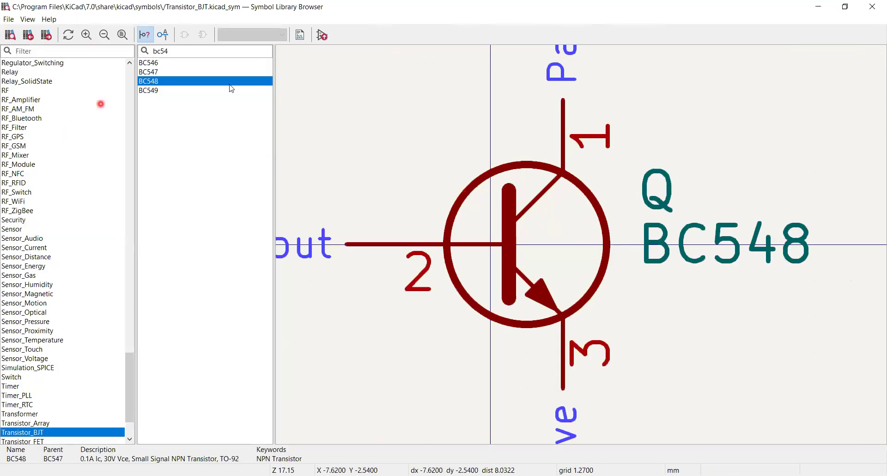
{"action": "left_click", "coordinate": [27, 396]}
{"action": "left_click", "coordinate": [37, 313]}
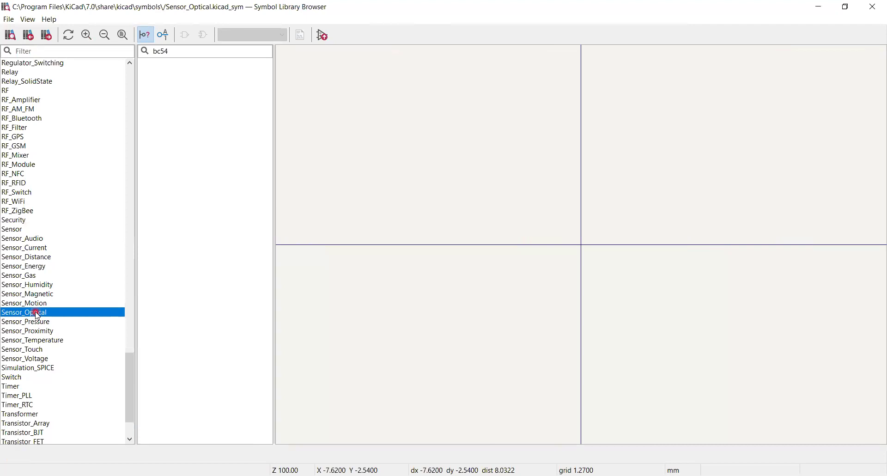
{"action": "key", "text": "Up"}
{"action": "key", "text": "Up"}
{"action": "key", "text": "Up"}
{"action": "key", "text": "Up"}
{"action": "key", "text": "Up"}
{"action": "key", "text": "Up"}
{"action": "key", "text": "Up"}
{"action": "key", "text": "Up"}
{"action": "key", "text": "Up"}
{"action": "key", "text": "Up"}
{"action": "key", "text": "Up"}
{"action": "key", "text": "Up"}
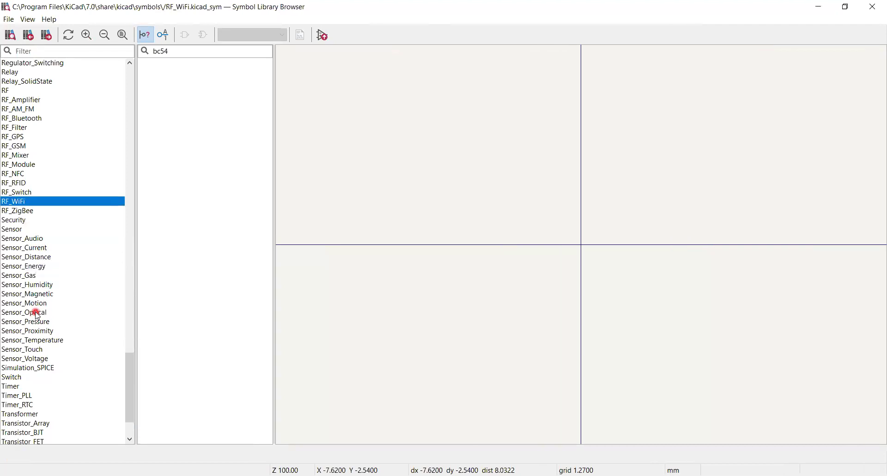
{"action": "key", "text": "Up"}
{"action": "key", "text": "Up"}
{"action": "key", "text": "Up"}
{"action": "key", "text": "Up"}
{"action": "key", "text": "Up"}
{"action": "key", "text": "Up"}
{"action": "key", "text": "Up"}
{"action": "key", "text": "Up"}
{"action": "key", "text": "Up"}
{"action": "key", "text": "Up"}
{"action": "key", "text": "Up"}
{"action": "key", "text": "Up"}
{"action": "key", "text": "Up"}
{"action": "key", "text": "Up"}
{"action": "key", "text": "Up"}
{"action": "key", "text": "Up"}
{"action": "key", "text": "Up"}
{"action": "key", "text": "Up"}
{"action": "key", "text": "Up"}
{"action": "key", "text": "Up"}
{"action": "key", "text": "Down"}
{"action": "key", "text": "Down"}
{"action": "key", "text": "Down"}
{"action": "key", "text": "Down"}
{"action": "key", "text": "Down"}
{"action": "key", "text": "Down"}
{"action": "key", "text": "Down"}
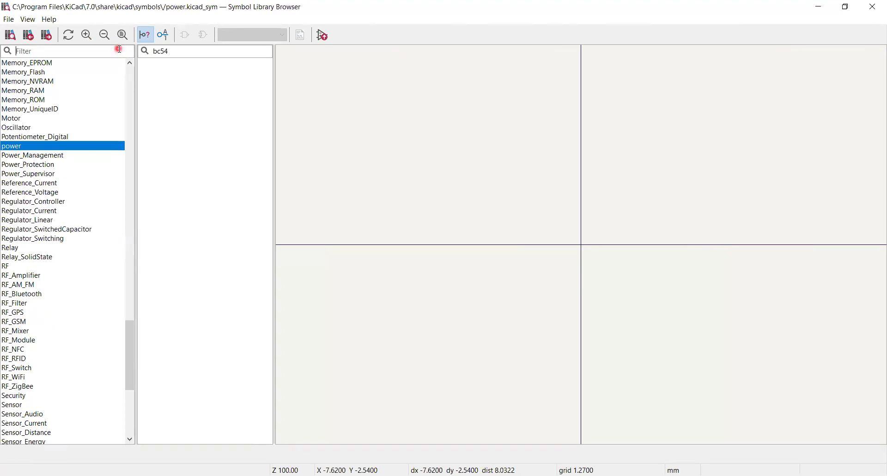
{"action": "type", "text": "res"}
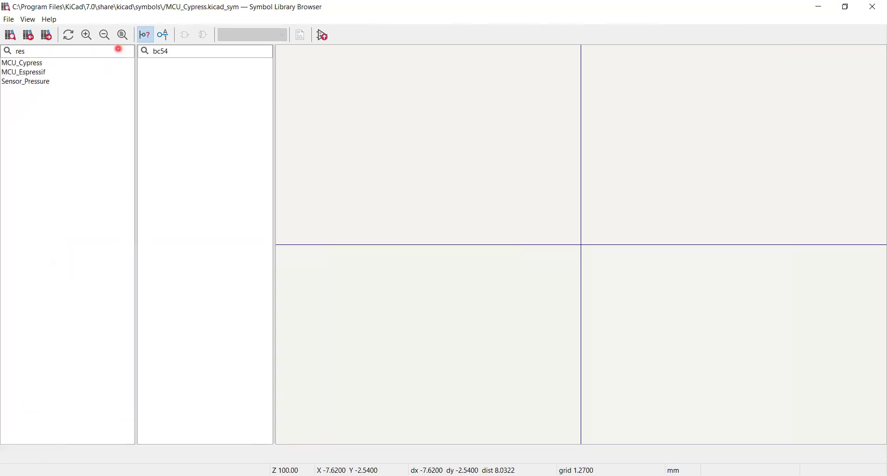
{"action": "key", "text": "BackSpace"}
{"action": "key", "text": "BackSpace"}
{"action": "key", "text": "BackSpace"}
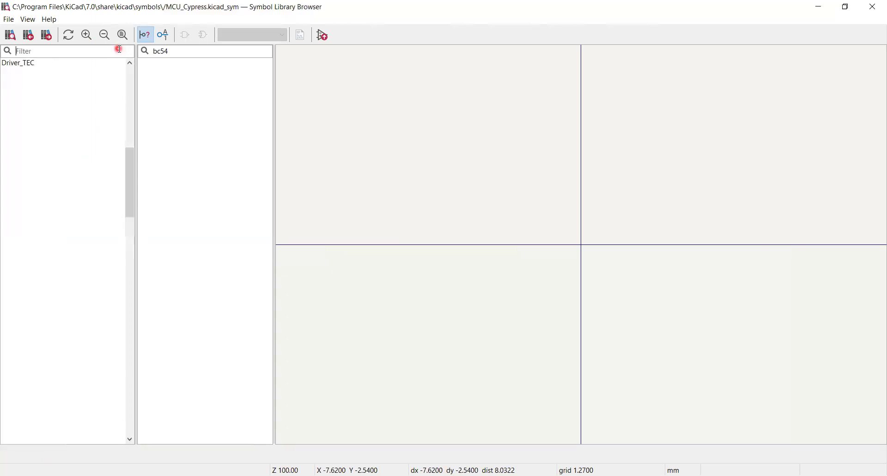
Filter the library list by device and select the Device library.
{"action": "type", "text": "de"}
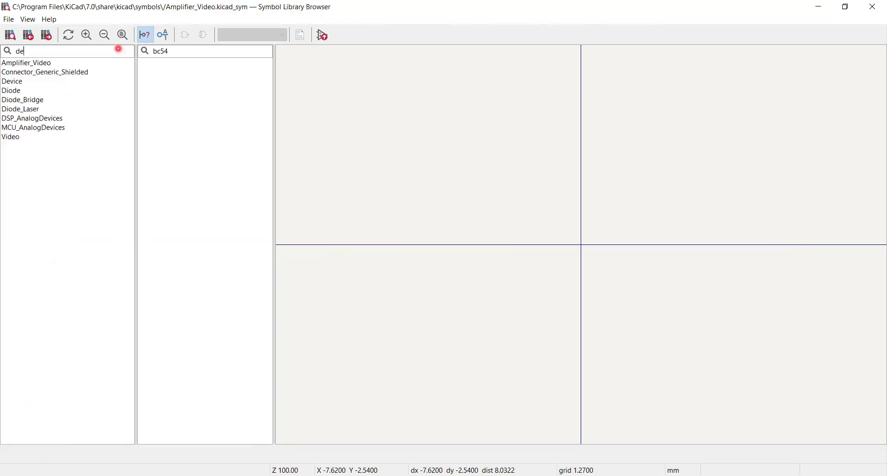
{"action": "type", "text": "vice"}
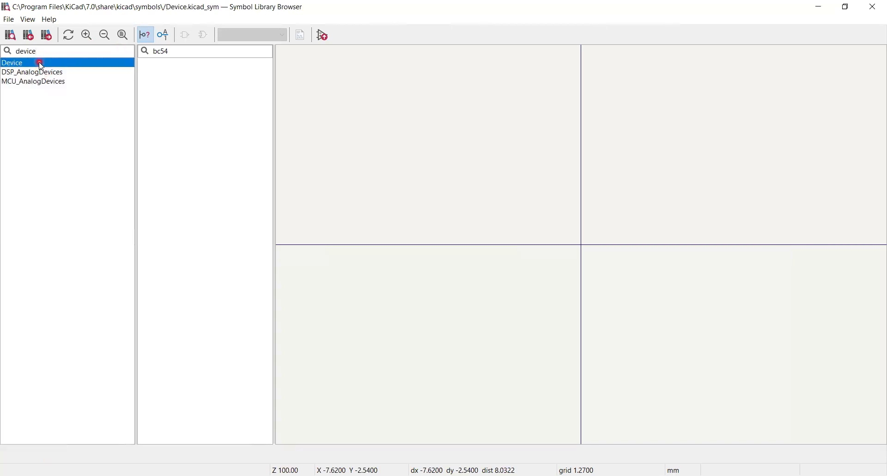
{"action": "left_click", "coordinate": [15, 62]}
Replace the symbol filter for the Device library with res.
{"action": "left_click", "coordinate": [199, 52]}
{"action": "key", "text": "BackSpace"}
{"action": "key", "text": "BackSpace"}
{"action": "key", "text": "BackSpace"}
{"action": "key", "text": "BackSpace"}
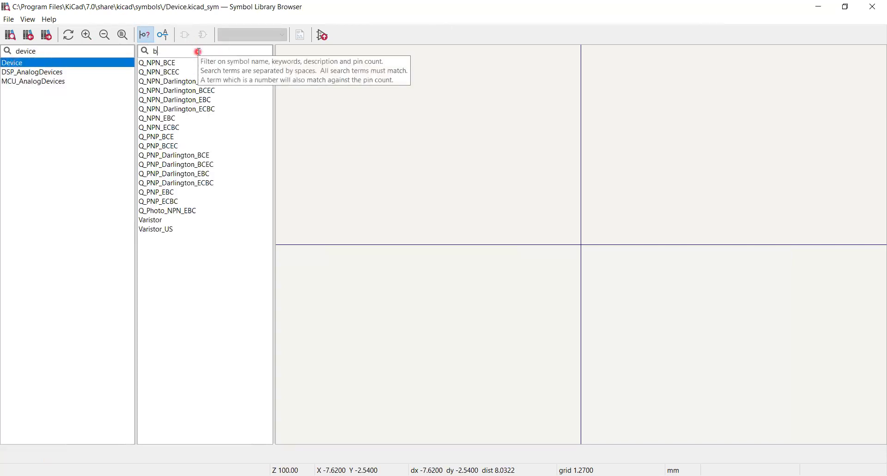
{"action": "type", "text": "res"}
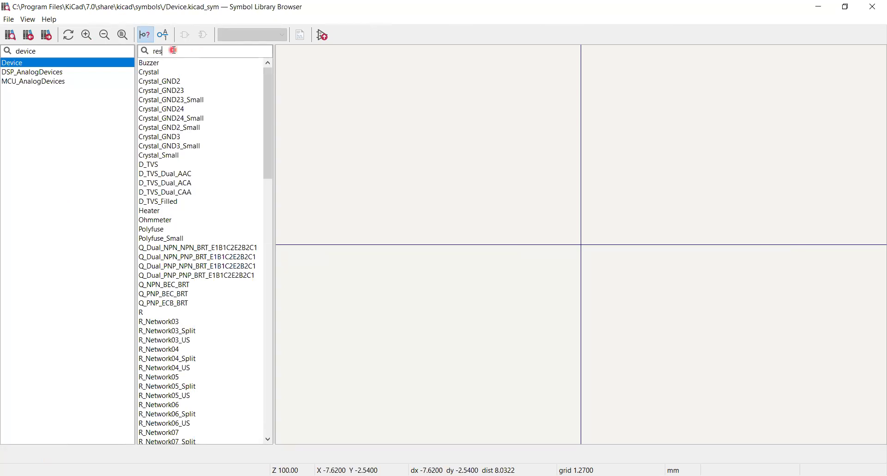
Preview the R and R_Network03 symbols and return to the R preview.
{"action": "left_click", "coordinate": [144, 314]}
{"action": "left_click", "coordinate": [490, 225]}
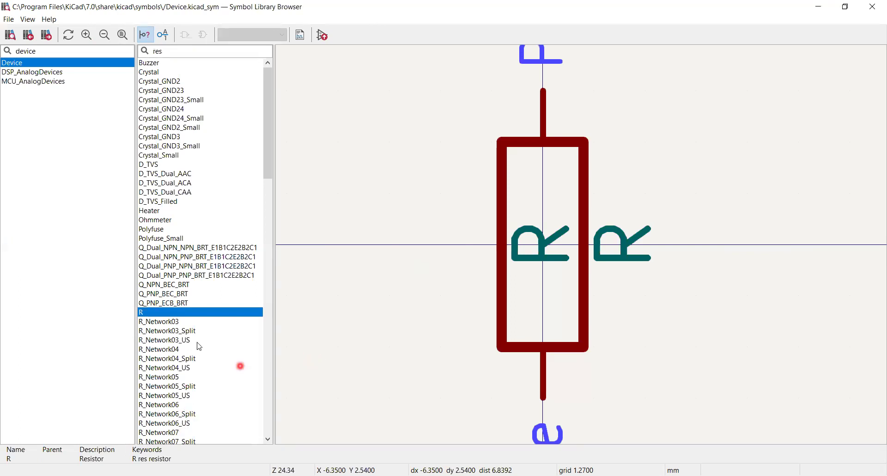
{"action": "left_click", "coordinate": [166, 322]}
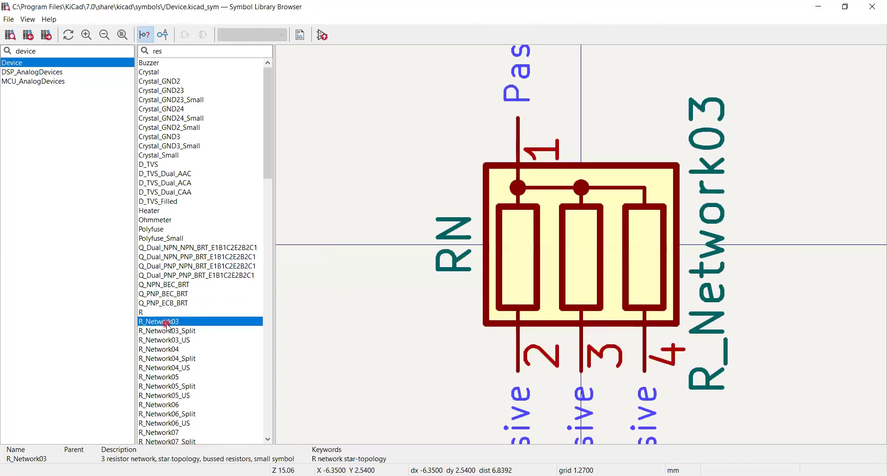
{"action": "left_click", "coordinate": [156, 314]}
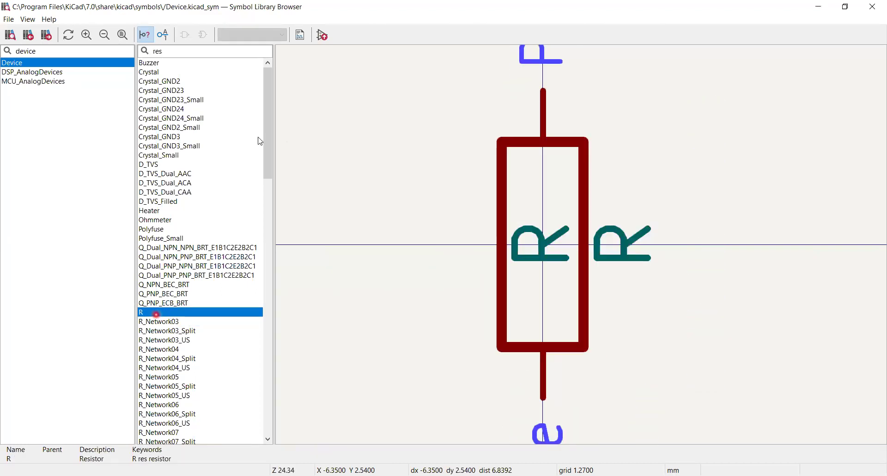
Look through the filtered resistor symbols down to Varistor_US, previewing R_Shunt, R_Shunt_US, R_Small, R_Small_US, R_US and R_Variable.
{"action": "left_click_drag", "start_coordinate": [267, 146], "coordinate": [273, 177]}
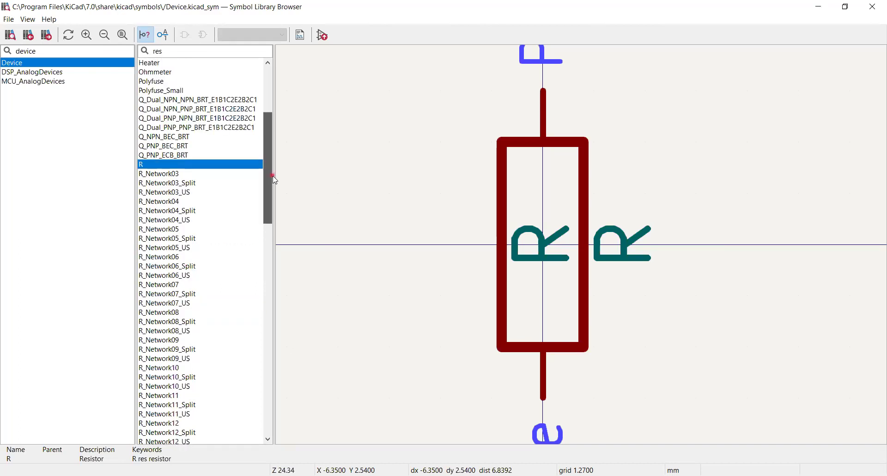
{"action": "left_click_drag", "start_coordinate": [273, 178], "coordinate": [273, 178]}
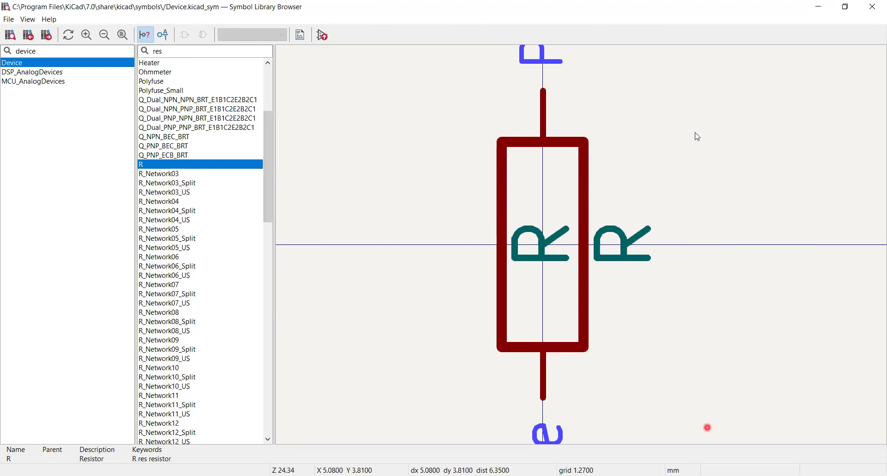
{"action": "left_click_drag", "start_coordinate": [271, 185], "coordinate": [269, 383]}
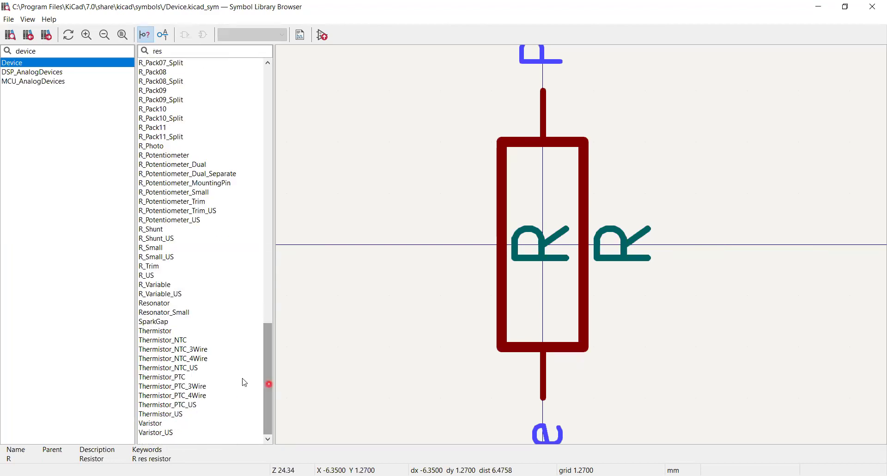
{"action": "left_click", "coordinate": [163, 229]}
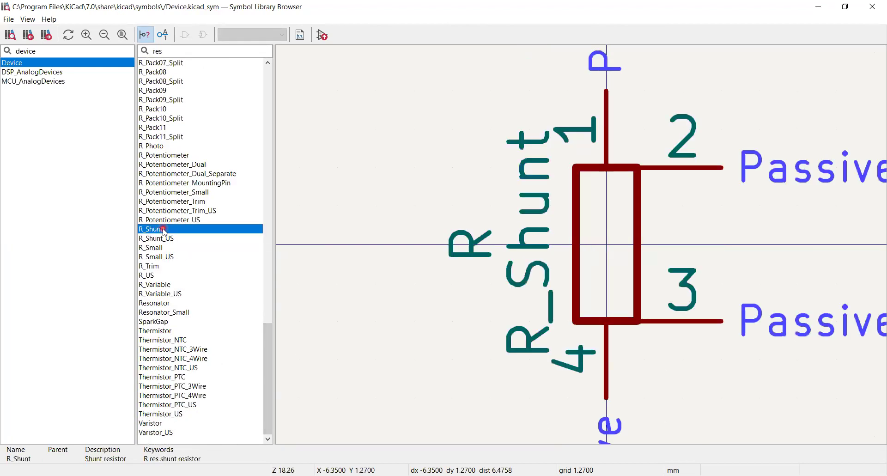
{"action": "left_click", "coordinate": [163, 240]}
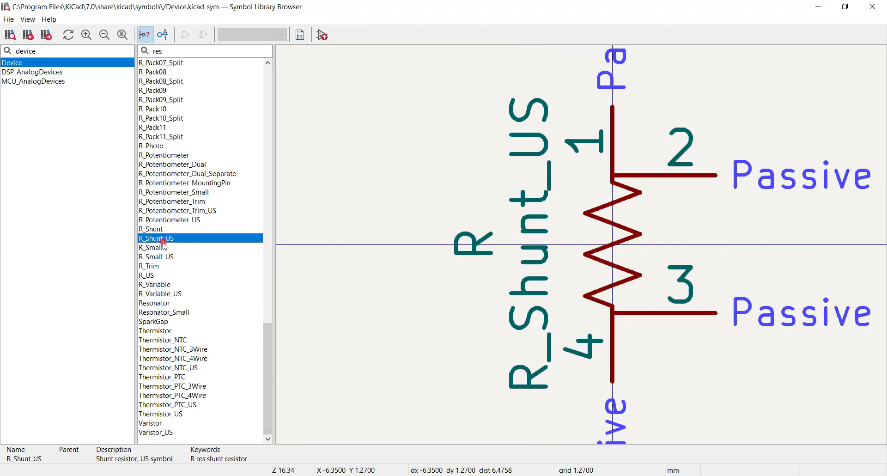
{"action": "left_click", "coordinate": [162, 249]}
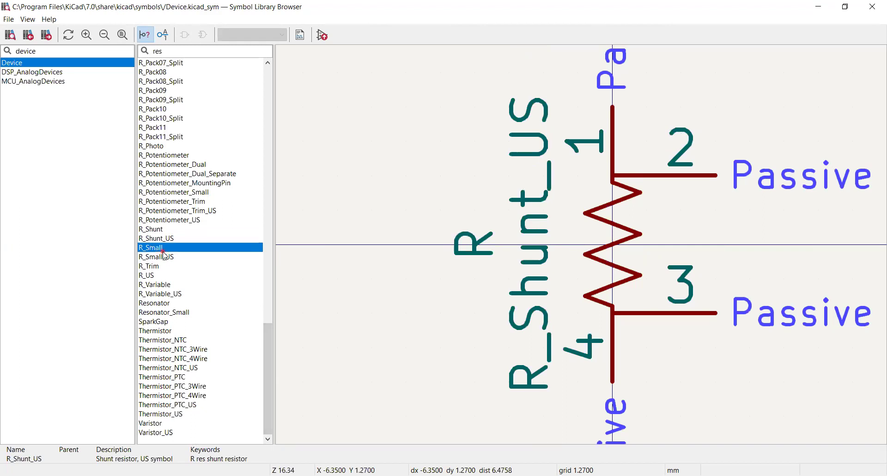
{"action": "left_click", "coordinate": [161, 257]}
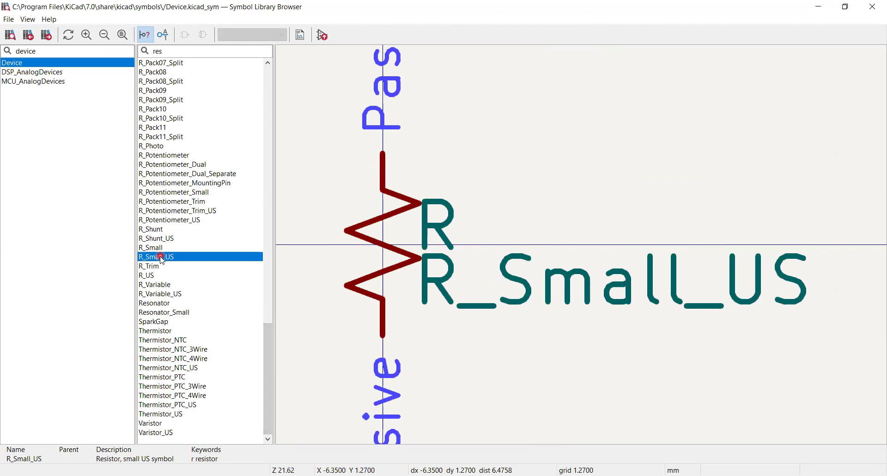
{"action": "left_click", "coordinate": [164, 275]}
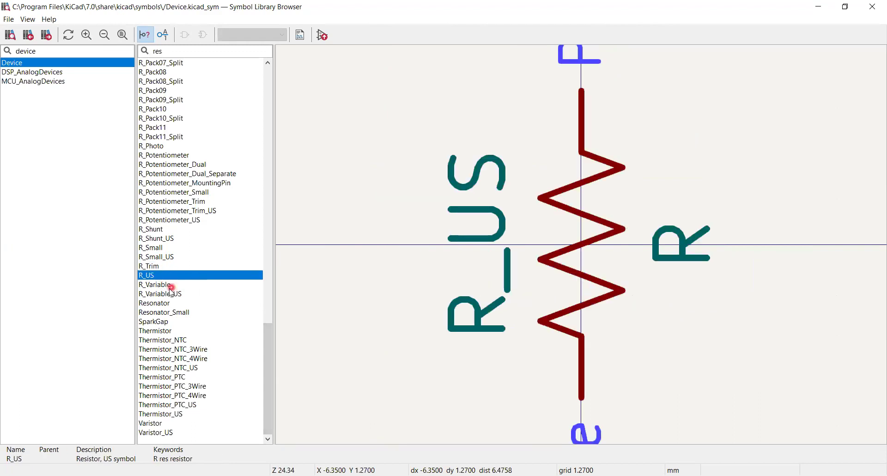
{"action": "left_click", "coordinate": [170, 286]}
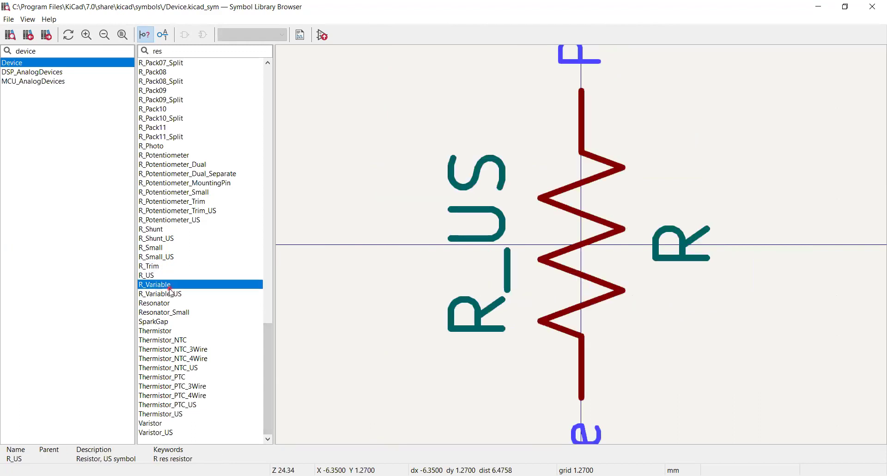
Place one R_Small_US resistor in the schematic to the lower right of Q2 and end the repeated placement.
{"action": "left_click", "coordinate": [170, 259]}
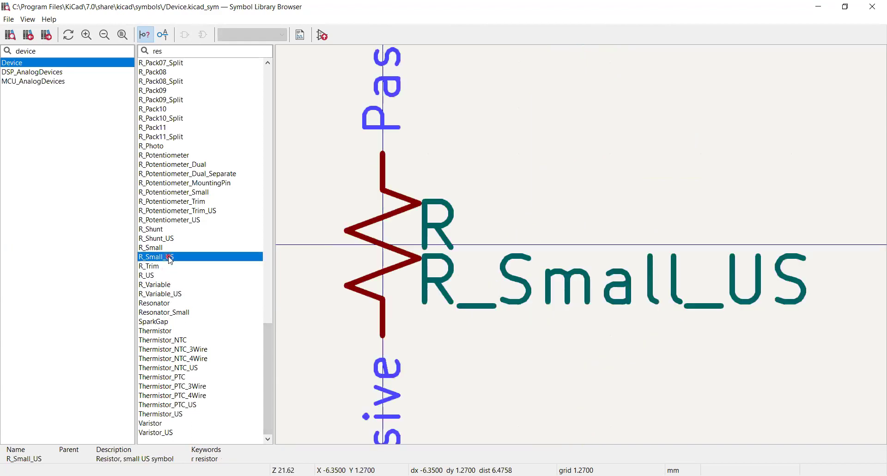
{"action": "double_click", "coordinate": [175, 257]}
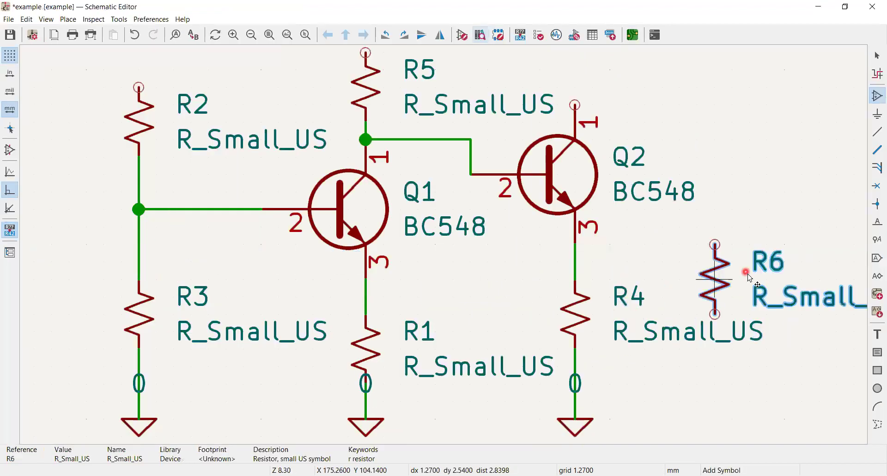
{"action": "left_click", "coordinate": [695, 253]}
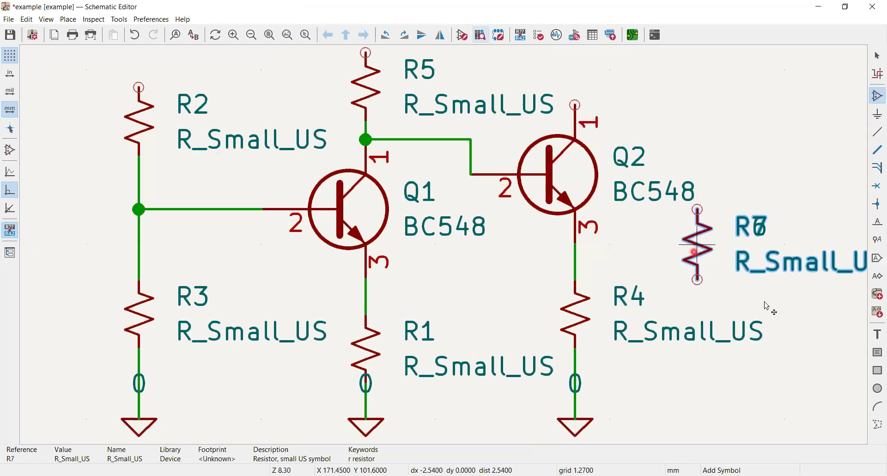
{"action": "key", "text": "Escape"}
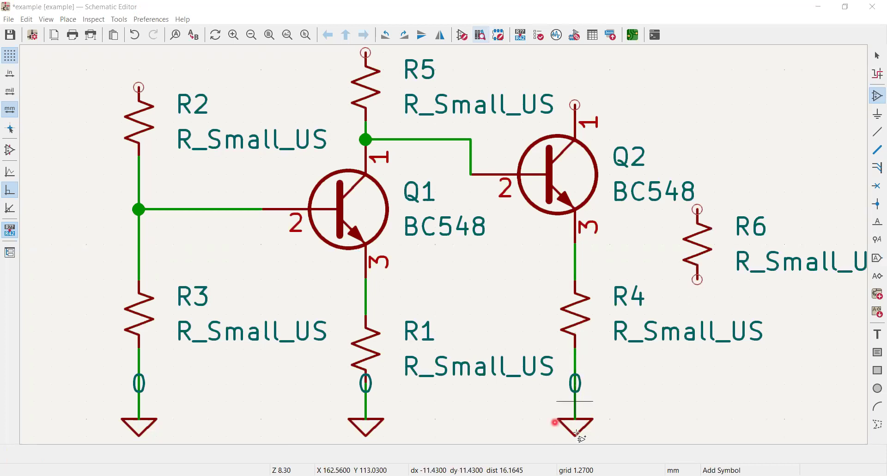
Place two 0 power symbols from the Simulation_SPICE library side by side below R6 and end the repeated placement.
{"action": "left_click", "coordinate": [877, 115]}
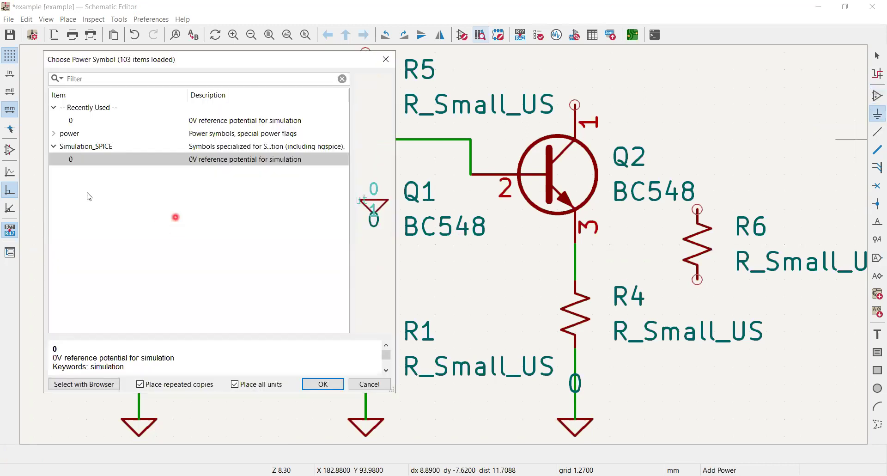
{"action": "left_click", "coordinate": [53, 146]}
{"action": "left_click", "coordinate": [54, 133]}
{"action": "left_click", "coordinate": [54, 134]}
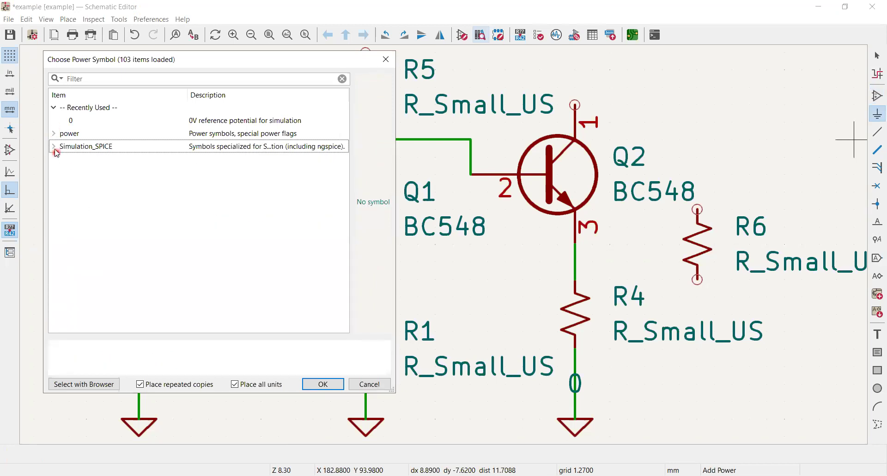
{"action": "left_click", "coordinate": [54, 147]}
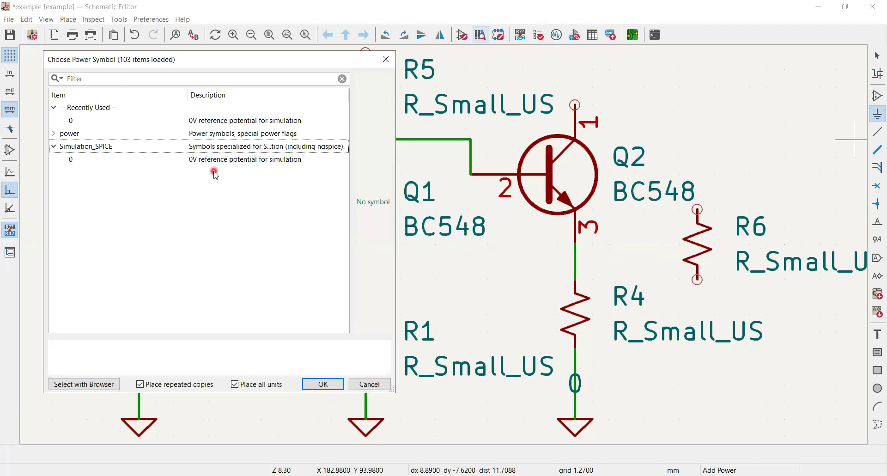
{"action": "left_click", "coordinate": [194, 161]}
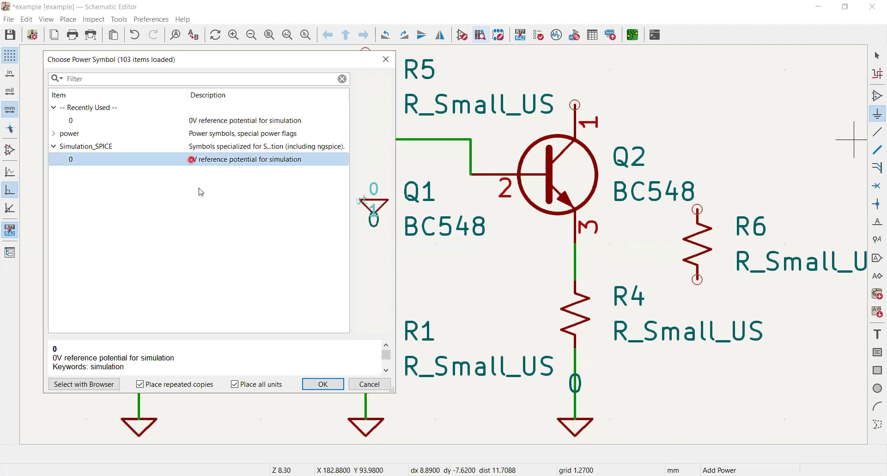
{"action": "left_click", "coordinate": [303, 168]}
{"action": "left_click", "coordinate": [331, 385]}
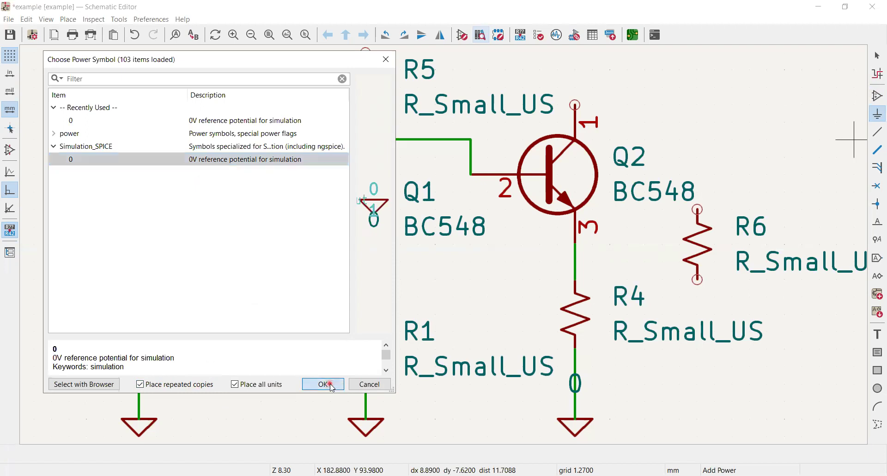
{"action": "left_click", "coordinate": [729, 379]}
{"action": "left_click", "coordinate": [704, 387]}
{"action": "left_click", "coordinate": [786, 385]}
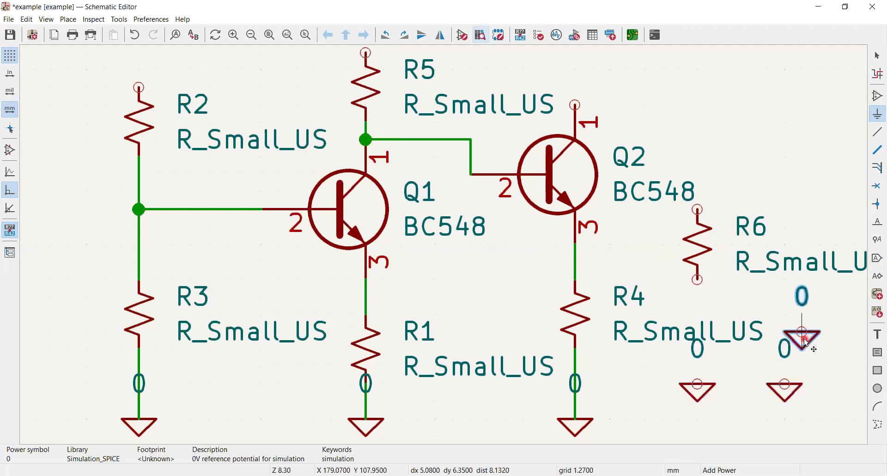
{"action": "key", "text": "Escape"}
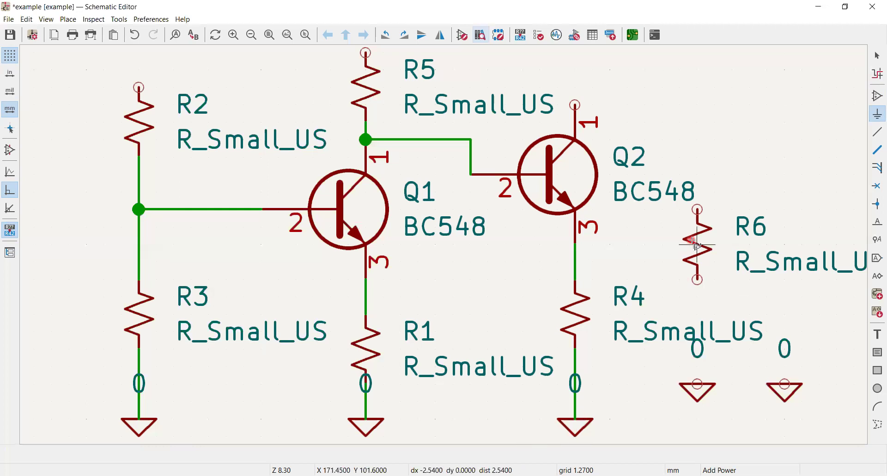
Reopen the power symbol chooser, expand the power library, and preview +1V0 and +3.3V in a widened dialog.
{"action": "left_click", "coordinate": [397, 308]}
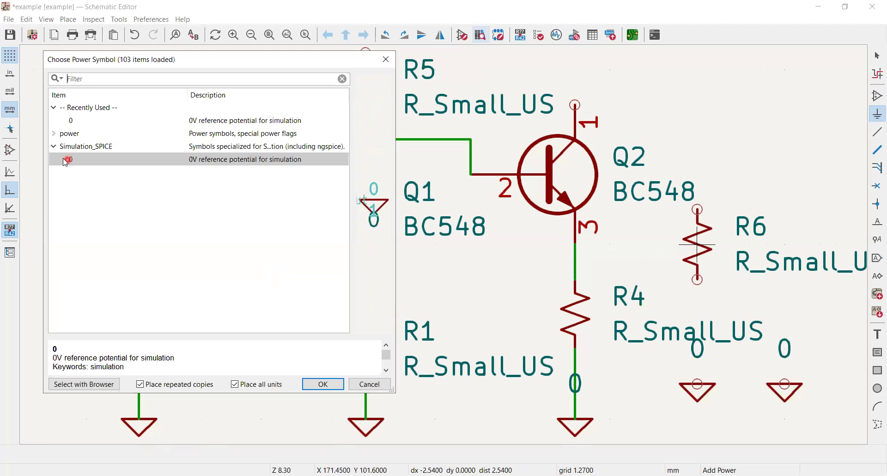
{"action": "left_click", "coordinate": [54, 133]}
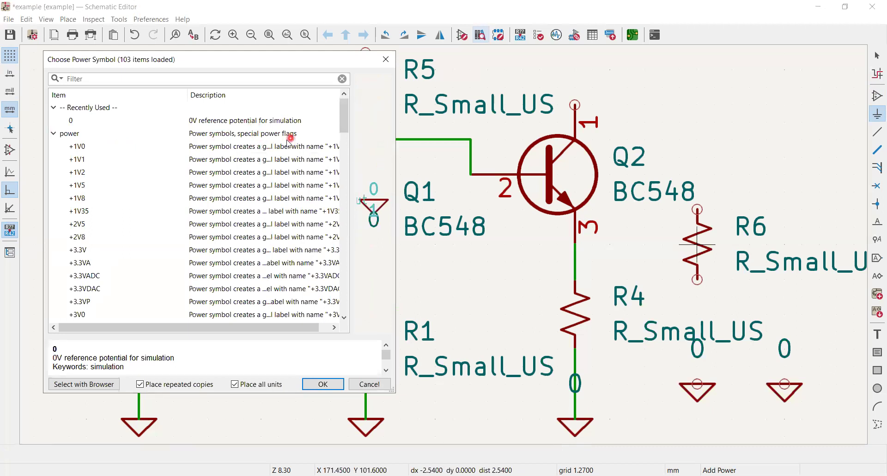
{"action": "left_click", "coordinate": [233, 148]}
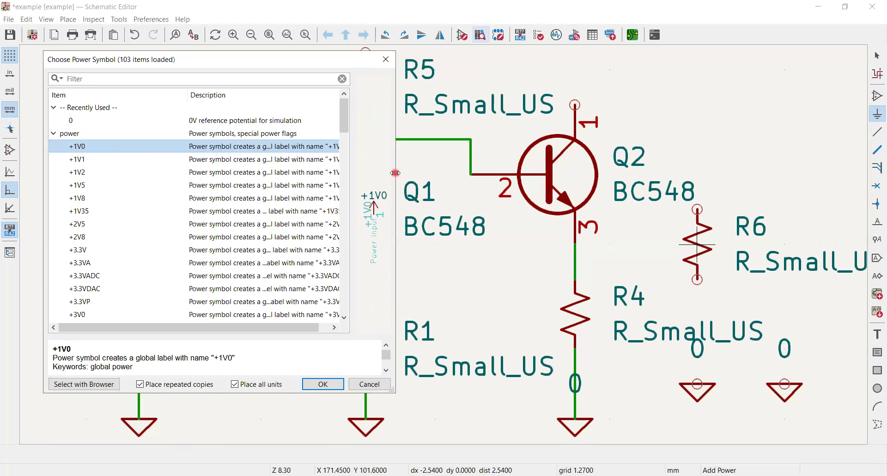
{"action": "left_click_drag", "start_coordinate": [395, 172], "coordinate": [749, 173]}
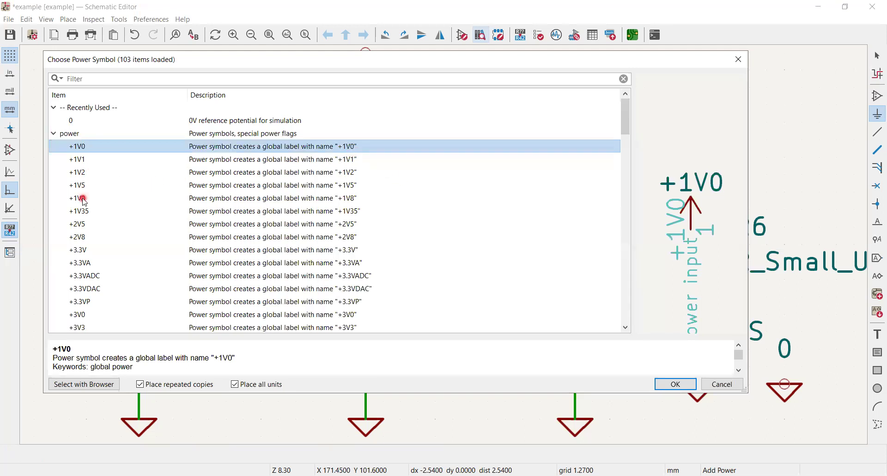
{"action": "left_click", "coordinate": [88, 252]}
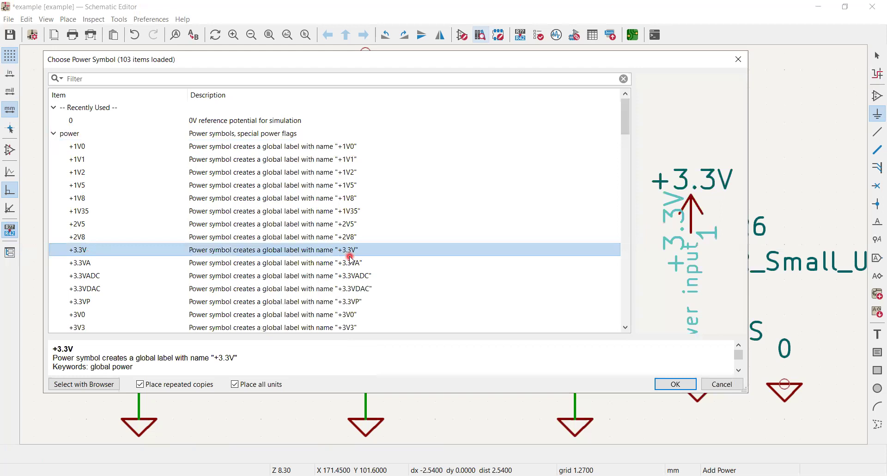
Look through the supply voltage symbols in the power library from +3.3V to +6V.
{"action": "left_click", "coordinate": [626, 328]}
{"action": "left_click", "coordinate": [626, 328]}
{"action": "left_click", "coordinate": [626, 328]}
{"action": "left_click", "coordinate": [626, 328]}
{"action": "left_click", "coordinate": [626, 328]}
{"action": "left_click", "coordinate": [626, 328]}
{"action": "left_click", "coordinate": [626, 327]}
{"action": "left_click", "coordinate": [626, 327]}
{"action": "left_click", "coordinate": [626, 328]}
{"action": "left_click", "coordinate": [626, 327]}
{"action": "left_click", "coordinate": [626, 328]}
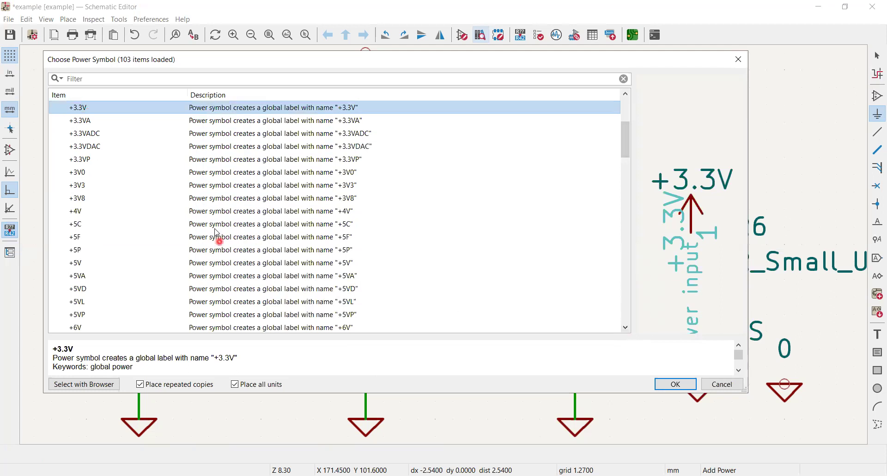
Preview the +4V, +5V, +10V, +BATT and -VDC symbols in the power library, continuing down to the ground symbols.
{"action": "left_click", "coordinate": [229, 214]}
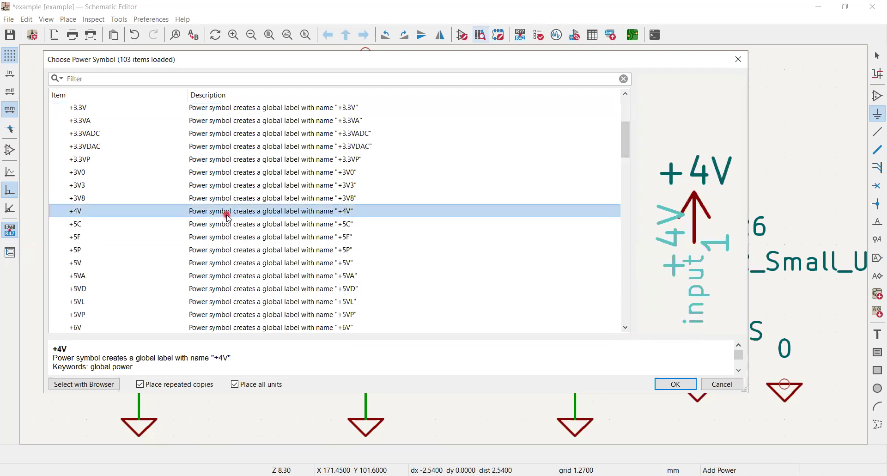
{"action": "left_click", "coordinate": [200, 264]}
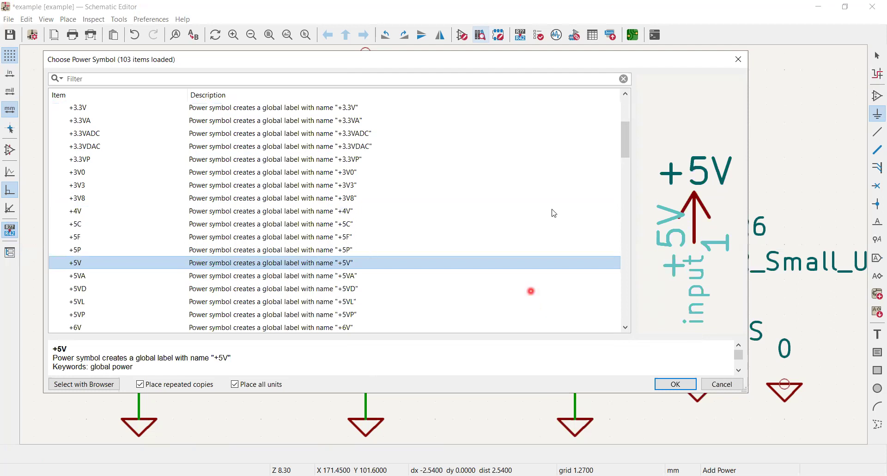
{"action": "scroll", "coordinate": [630, 176], "scroll_direction": "down", "scroll_amount": 4}
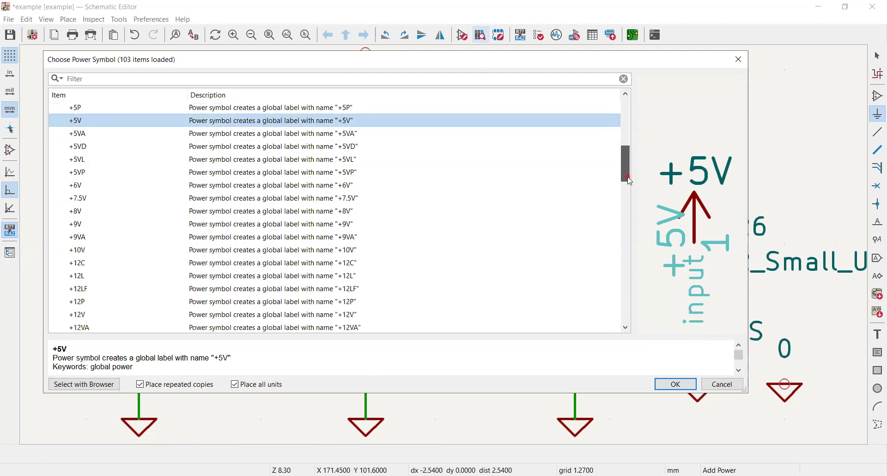
{"action": "scroll", "coordinate": [630, 180], "scroll_direction": "down", "scroll_amount": 1}
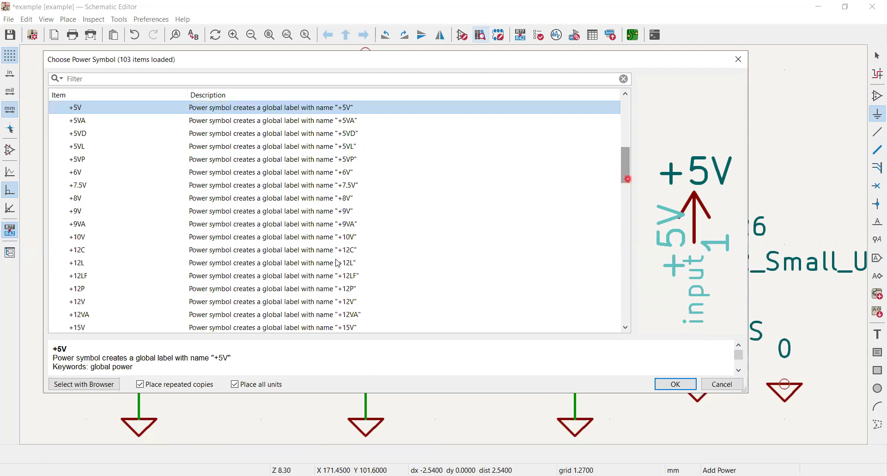
{"action": "left_click", "coordinate": [324, 237]}
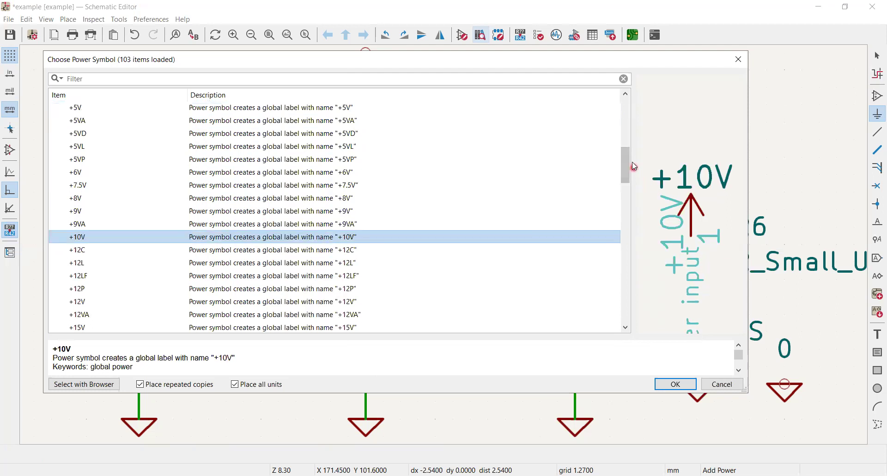
{"action": "left_click", "coordinate": [626, 189]}
{"action": "scroll", "coordinate": [627, 189], "scroll_direction": "down", "scroll_amount": 1}
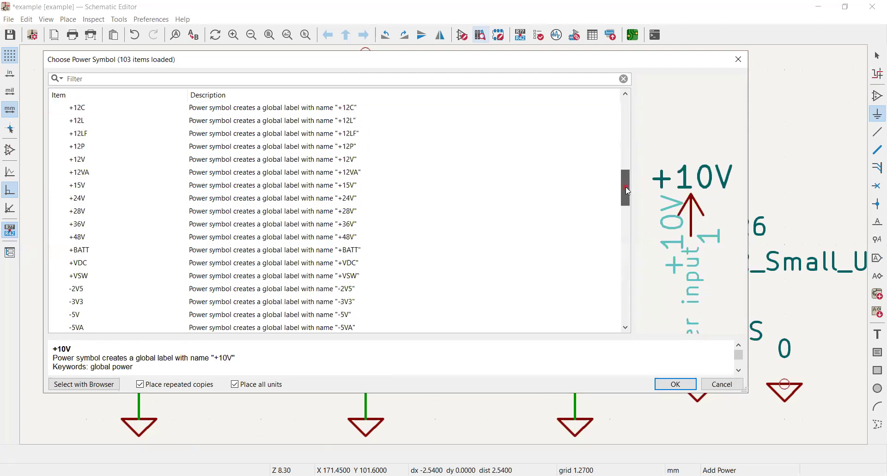
{"action": "left_click", "coordinate": [286, 253]}
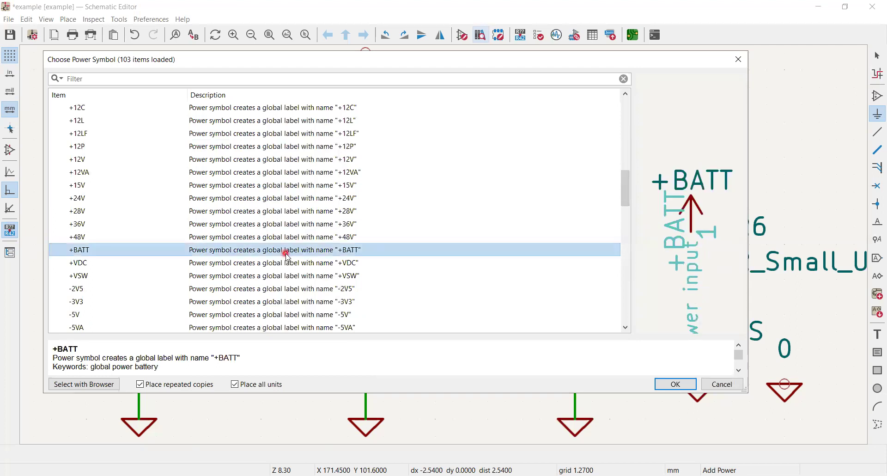
{"action": "left_click_drag", "start_coordinate": [624, 190], "coordinate": [625, 216]}
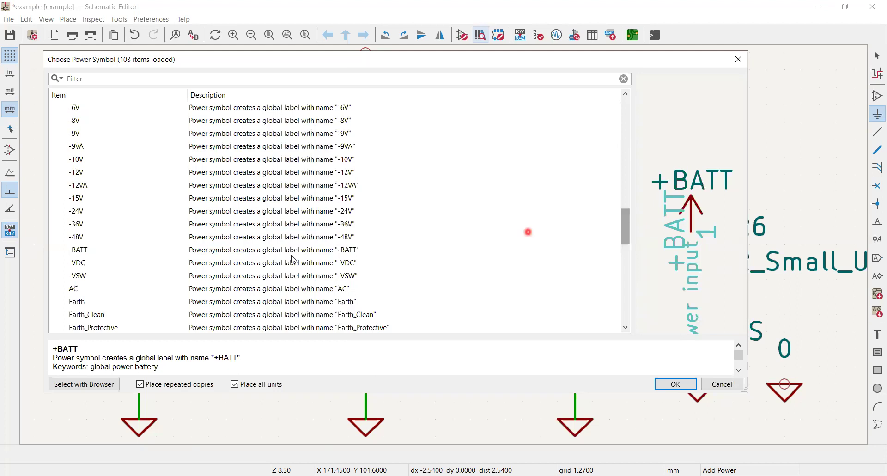
{"action": "left_click", "coordinate": [293, 264]}
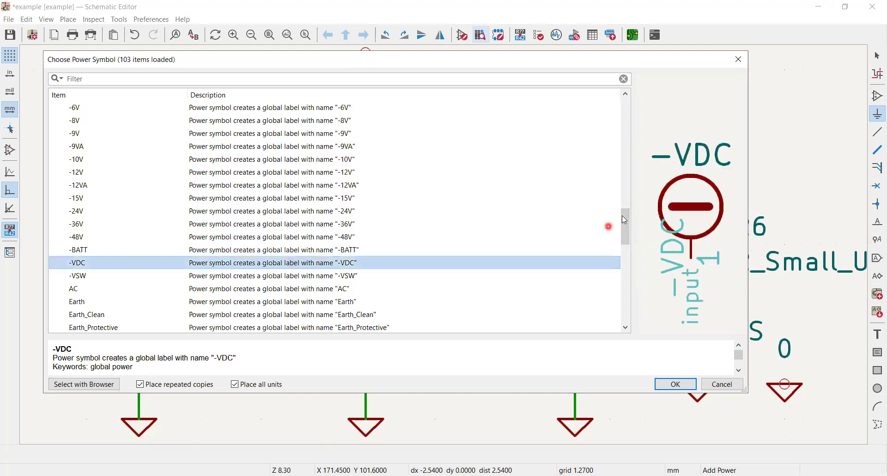
{"action": "left_click_drag", "start_coordinate": [625, 218], "coordinate": [625, 236]}
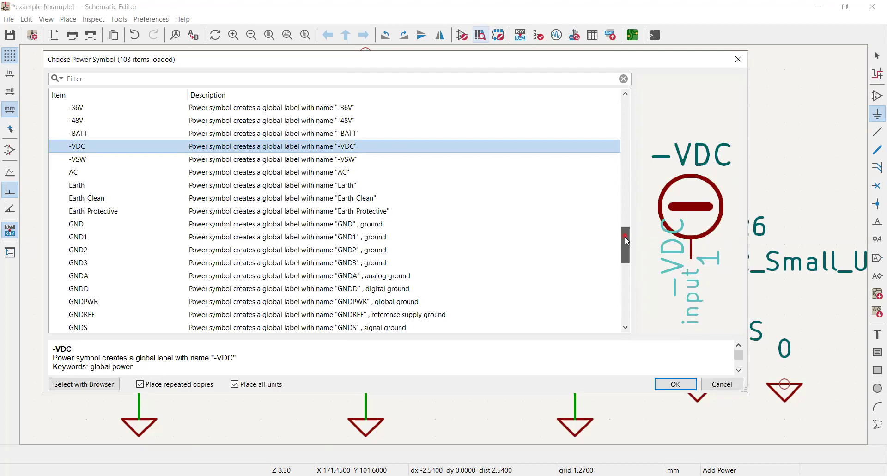
Place one GND power symbol between R4's ground and the two loose 0 symbols, and end the repeated placement.
{"action": "left_click", "coordinate": [282, 227]}
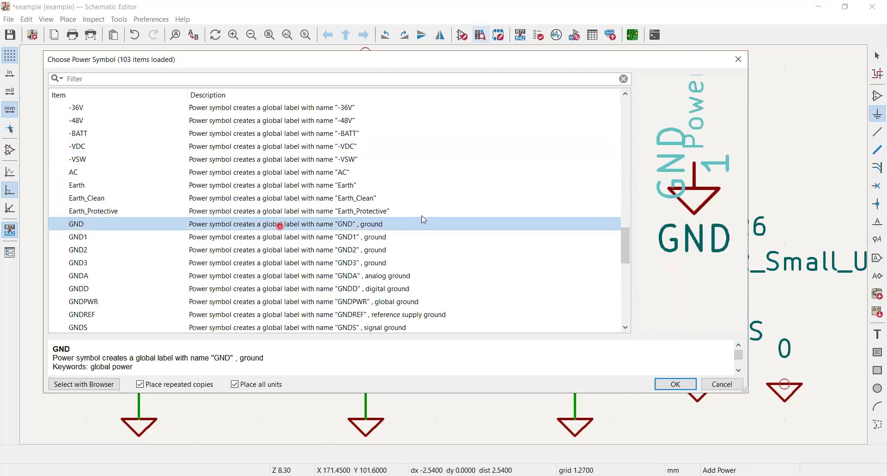
{"action": "left_click", "coordinate": [661, 385]}
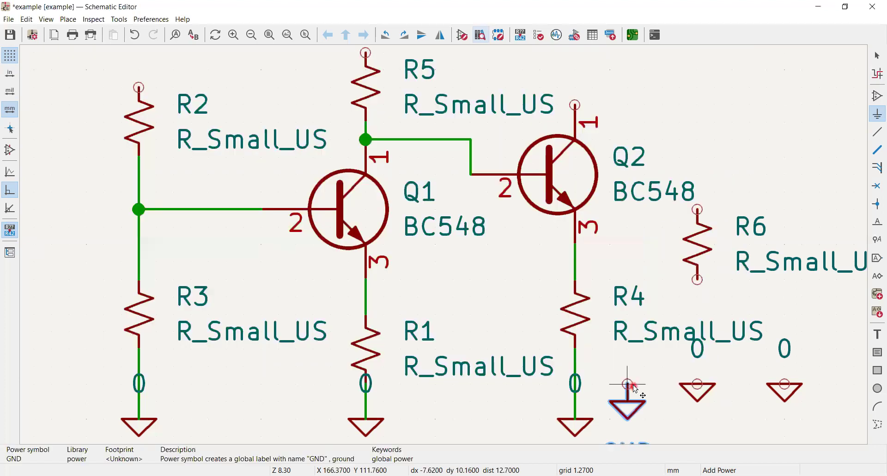
{"action": "left_click", "coordinate": [634, 387]}
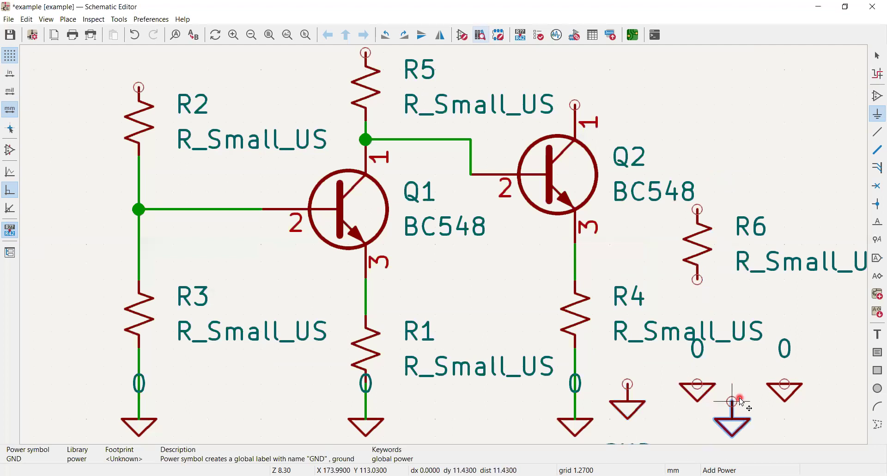
{"action": "key", "text": "Escape"}
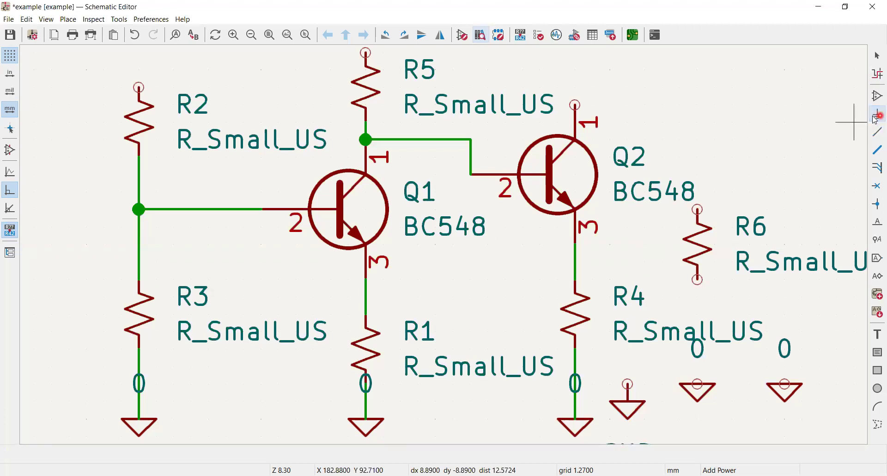
Reopen the power symbol chooser and preview PWR_FLAG, VCC and VDD through the end of the power library.
{"action": "left_click", "coordinate": [523, 259]}
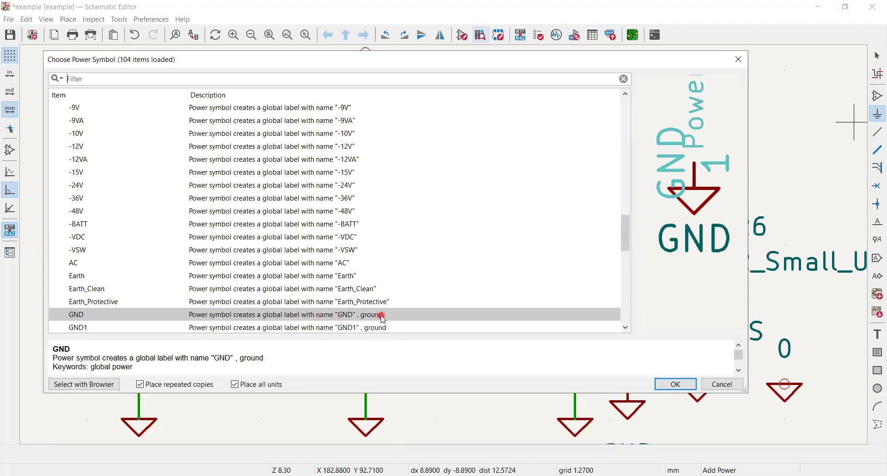
{"action": "left_click", "coordinate": [625, 329]}
{"action": "left_click", "coordinate": [625, 329]}
{"action": "left_click_drag", "start_coordinate": [625, 328], "coordinate": [625, 328]}
{"action": "left_click", "coordinate": [311, 262]}
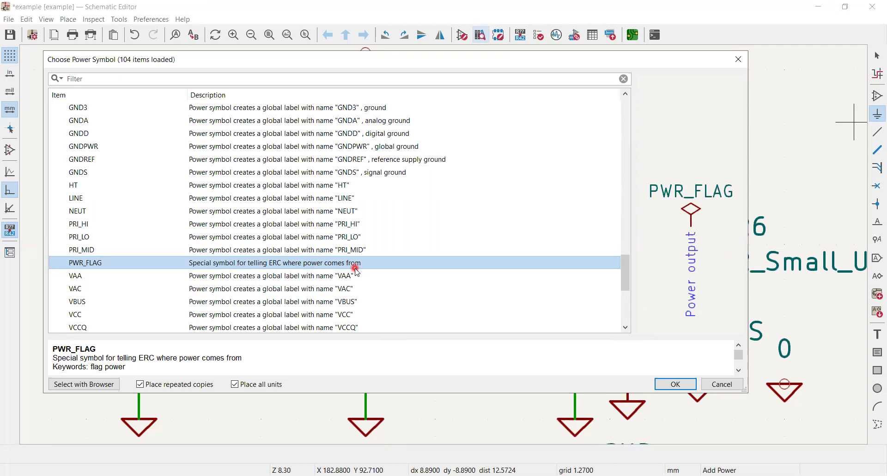
{"action": "left_click", "coordinate": [319, 316]}
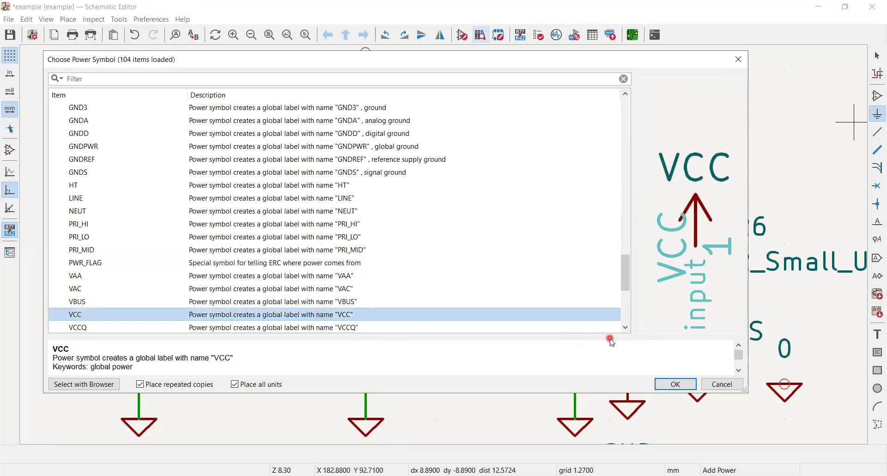
{"action": "left_click_drag", "start_coordinate": [626, 281], "coordinate": [627, 298]}
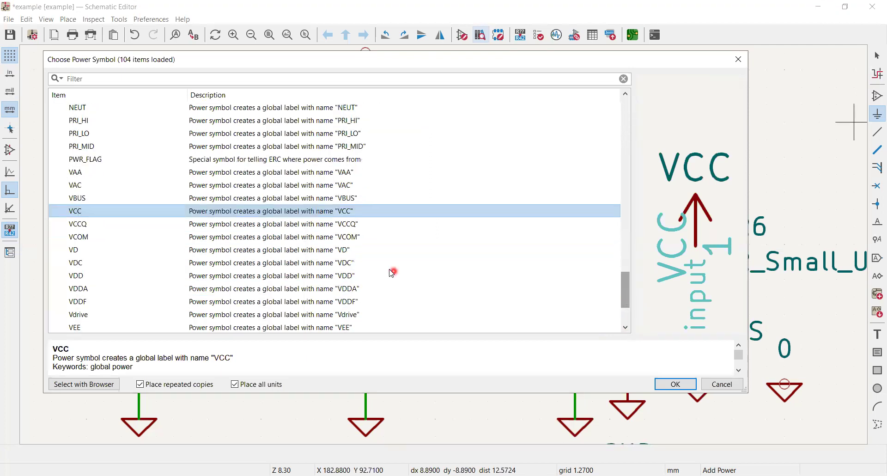
{"action": "left_click", "coordinate": [353, 277]}
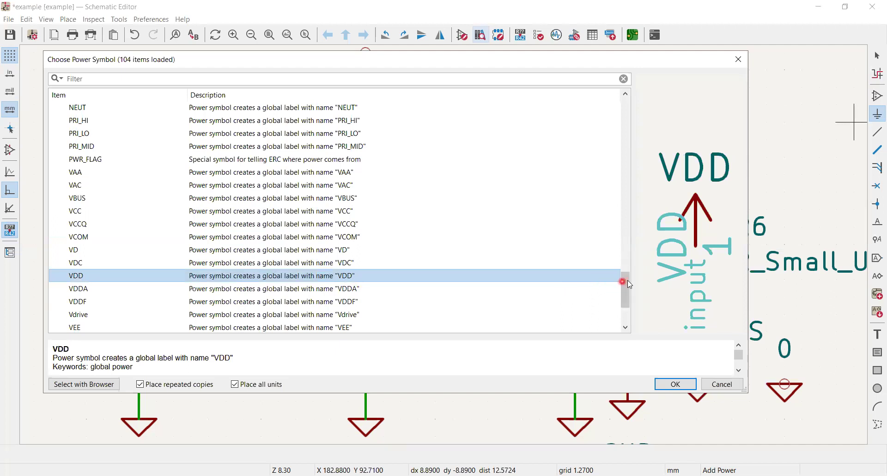
{"action": "left_click_drag", "start_coordinate": [628, 280], "coordinate": [630, 303]}
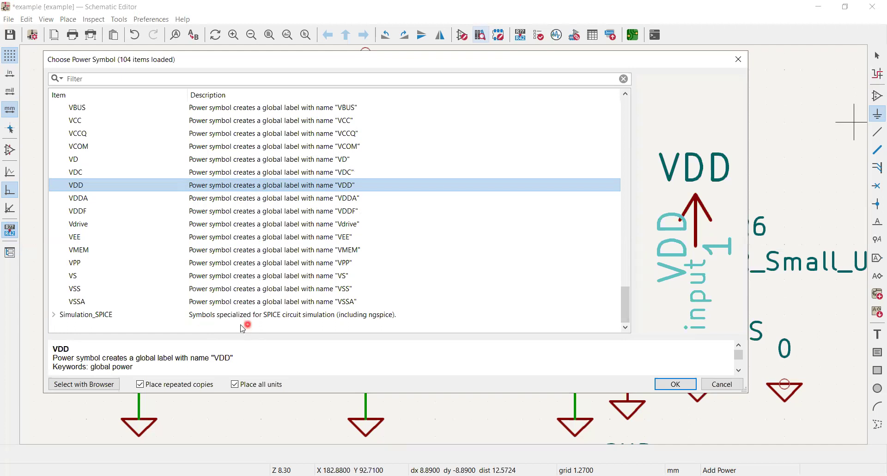
Expand the Simulation_SPICE library and preview its 0 reference symbol.
{"action": "left_click", "coordinate": [51, 315]}
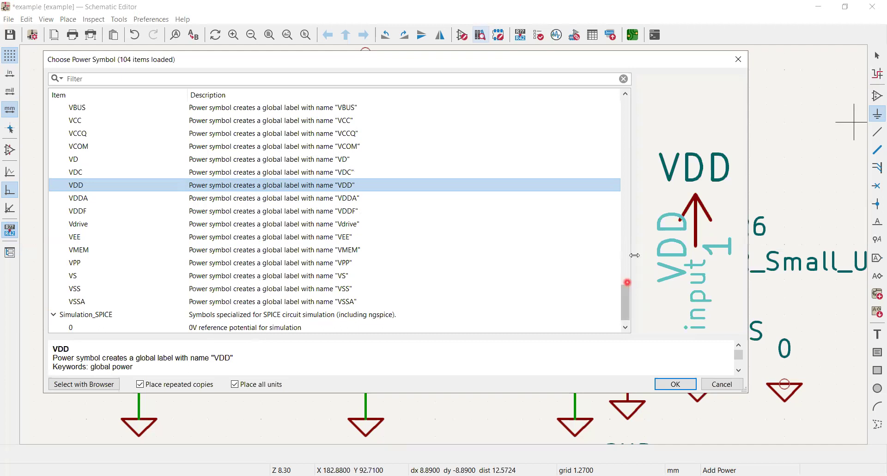
{"action": "left_click_drag", "start_coordinate": [624, 297], "coordinate": [625, 301]}
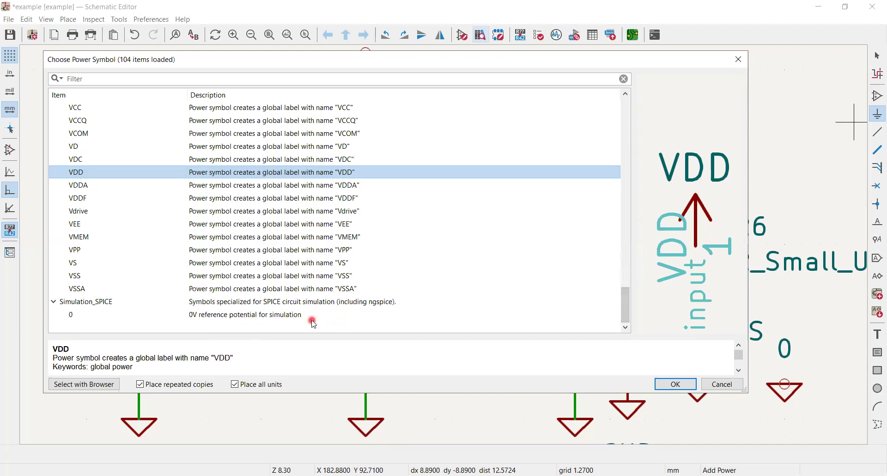
{"action": "left_click", "coordinate": [279, 316]}
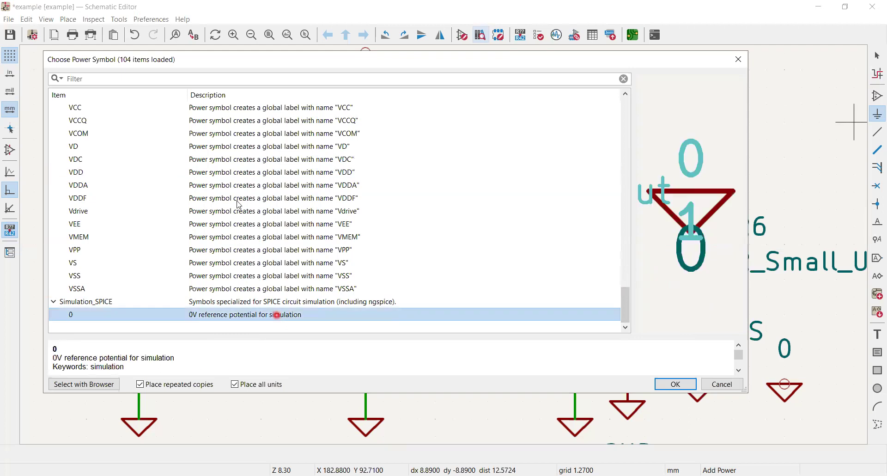
Place three VDD power symbols, one each above R2, R5 and Q2, and end the repeated placement.
{"action": "left_click", "coordinate": [270, 174]}
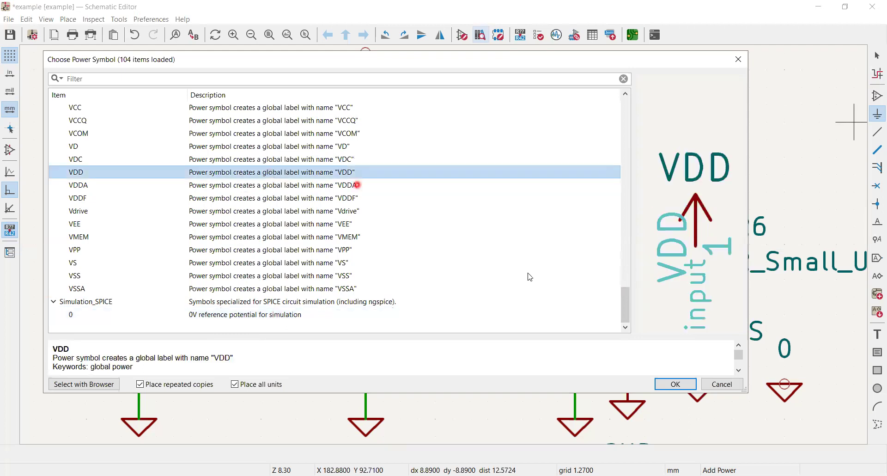
{"action": "left_click", "coordinate": [673, 385]}
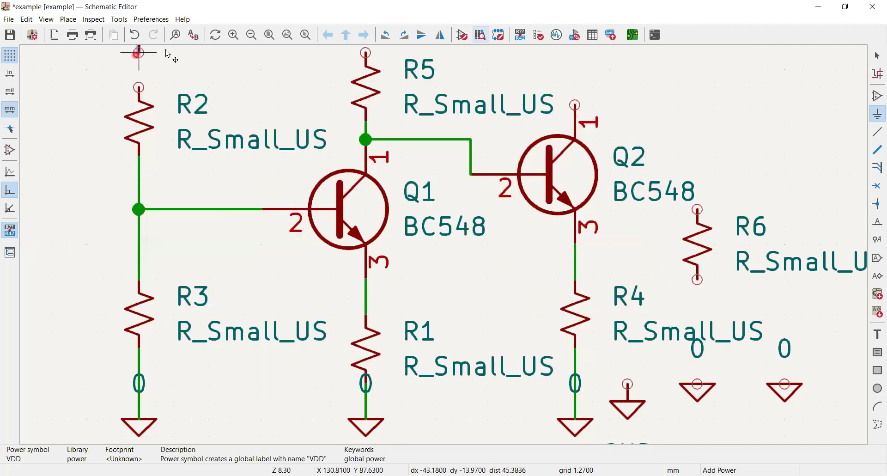
{"action": "left_click", "coordinate": [139, 69]}
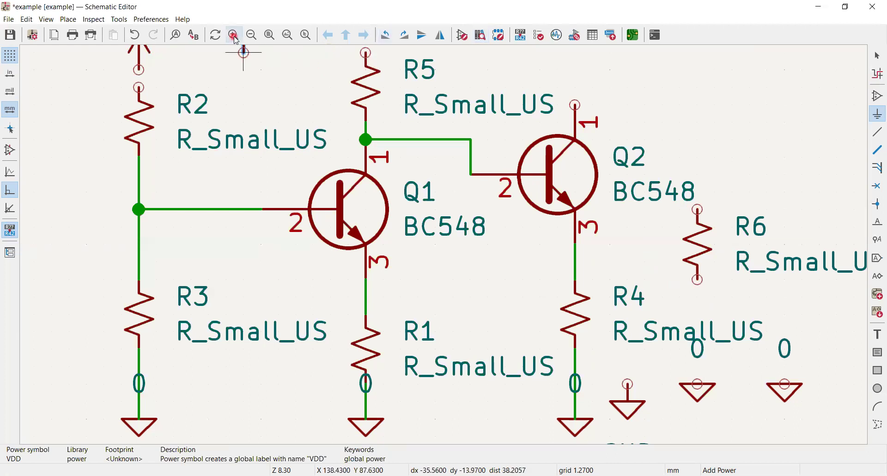
{"action": "left_click", "coordinate": [270, 35]}
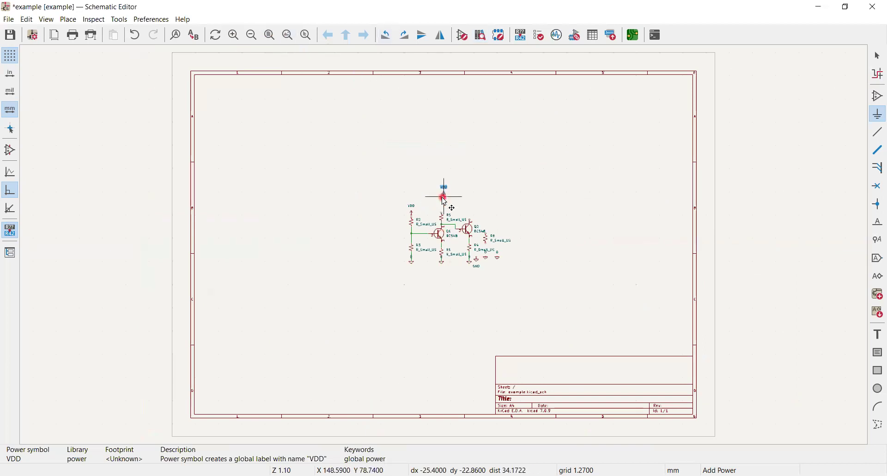
{"action": "left_click", "coordinate": [443, 204]}
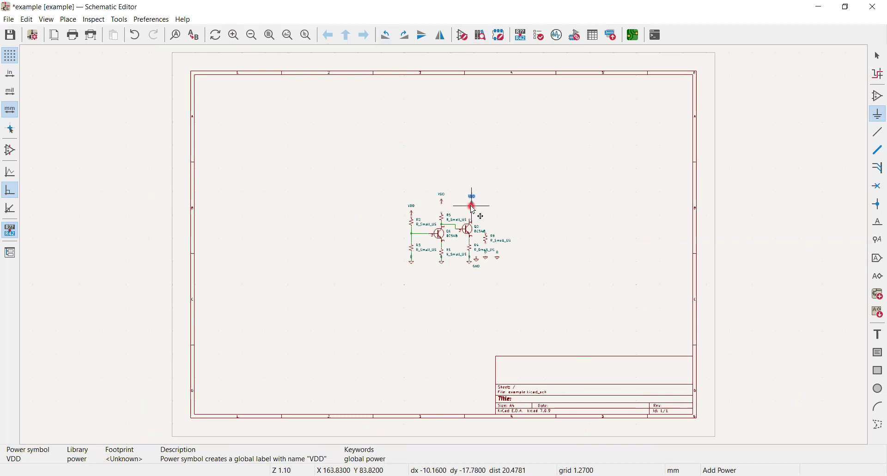
{"action": "left_click", "coordinate": [473, 205]}
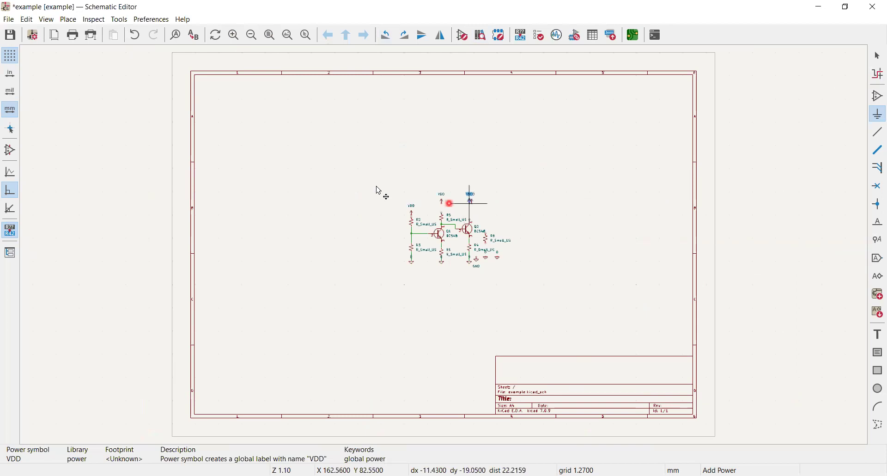
{"action": "left_click", "coordinate": [288, 35]}
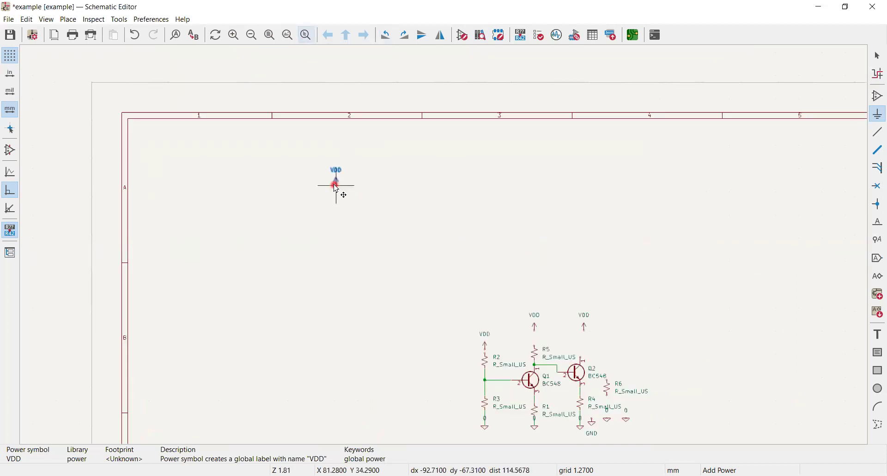
{"action": "key", "text": "Escape"}
{"action": "key", "text": "space"}
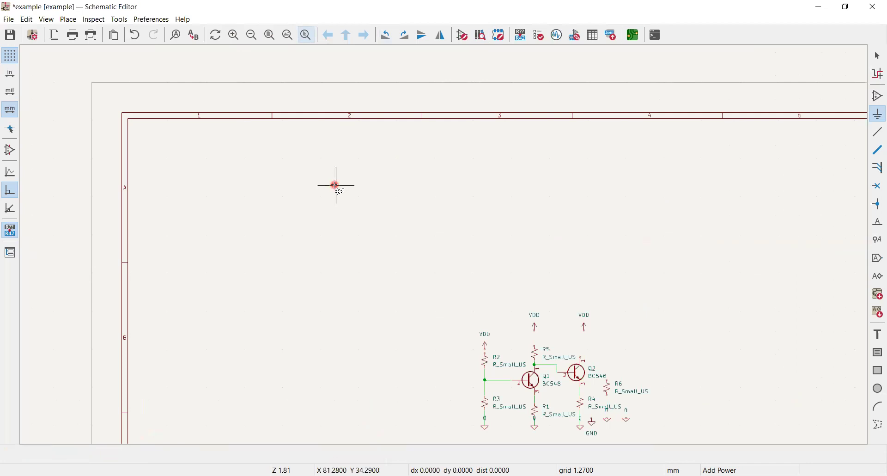
{"action": "left_click", "coordinate": [288, 35]}
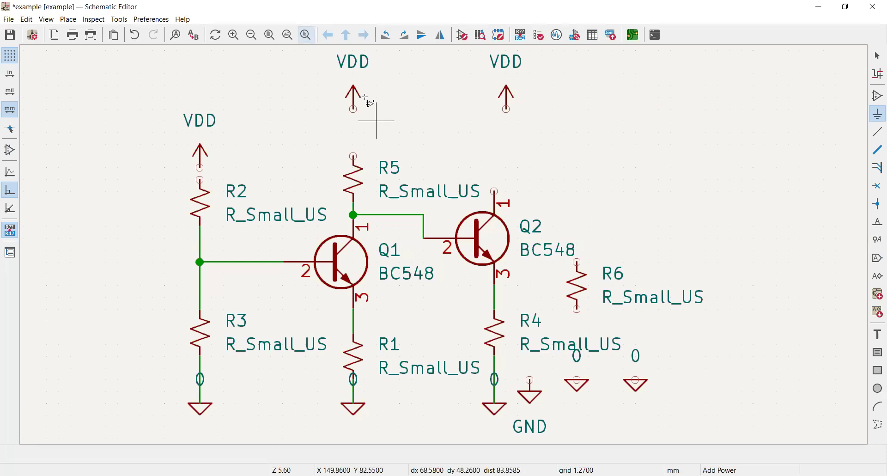
{"action": "left_click", "coordinate": [354, 109]}
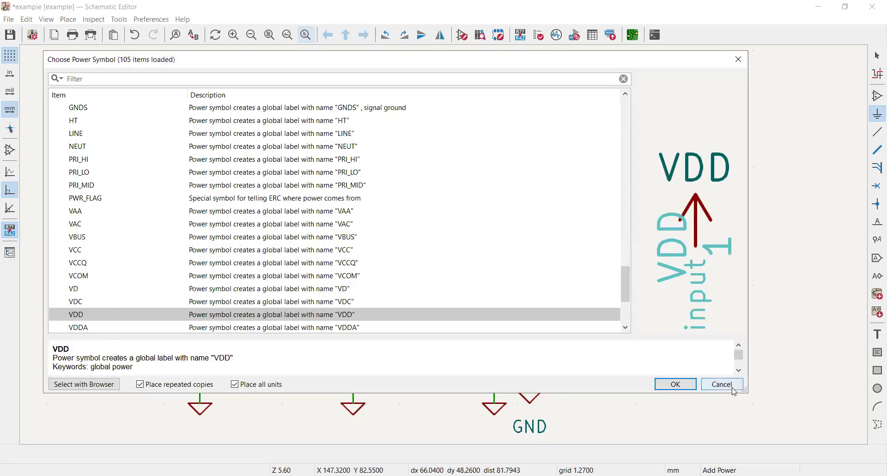
{"action": "left_click", "coordinate": [732, 384]}
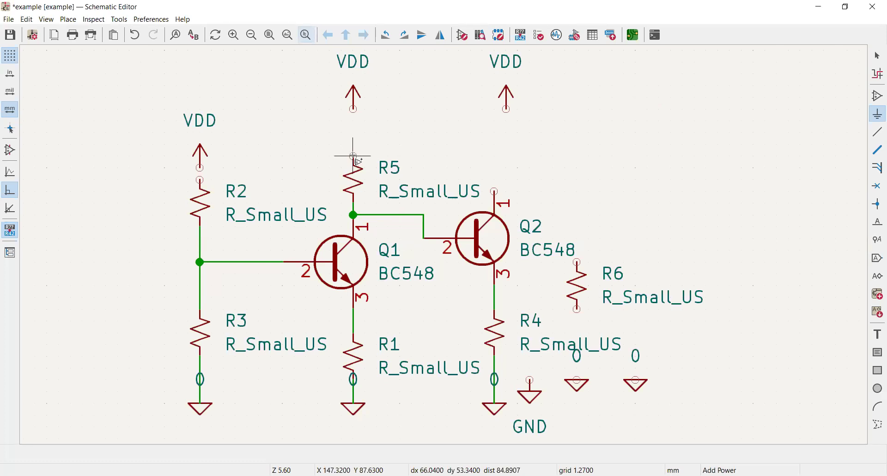
{"action": "key", "text": "Escape"}
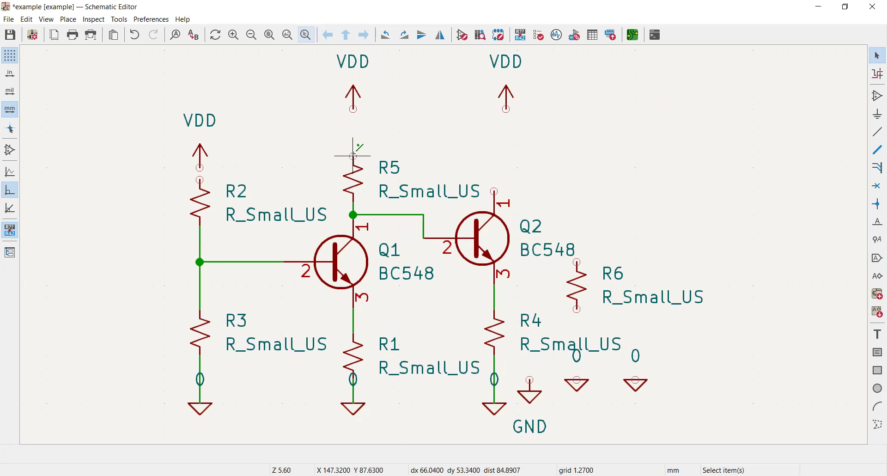
Wire the upper end of R5 and the collector of Q2 to the VDD symbols above them.
{"action": "left_click", "coordinate": [353, 157]}
{"action": "left_click", "coordinate": [353, 97]}
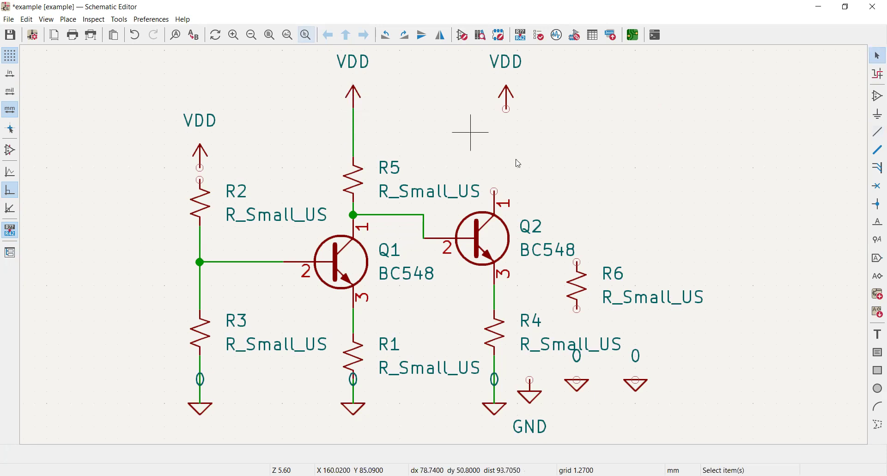
{"action": "left_click", "coordinate": [494, 191]}
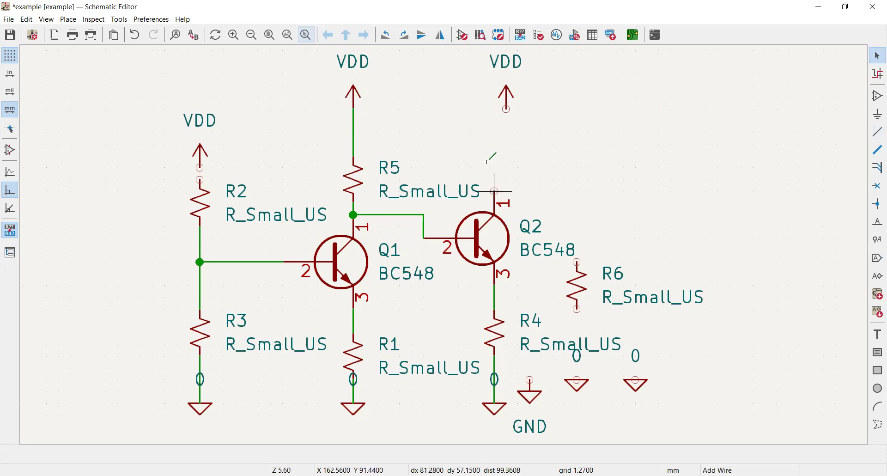
{"action": "left_click", "coordinate": [507, 110]}
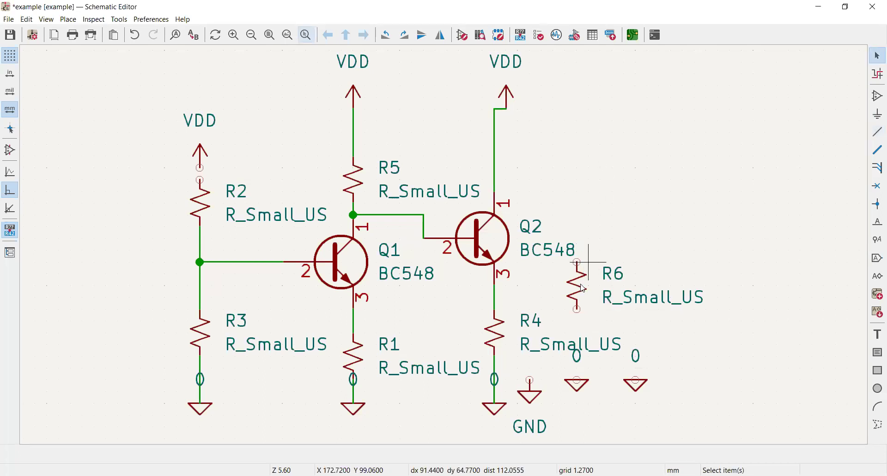
Delete the unconnected resistor R6 together with its reference and value text.
{"action": "left_click_drag", "start_coordinate": [666, 248], "coordinate": [565, 311]}
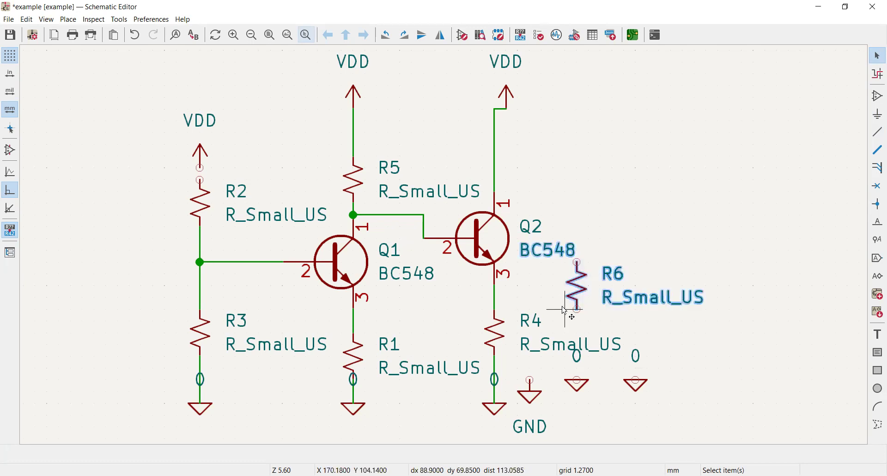
{"action": "left_click", "coordinate": [706, 252]}
{"action": "left_click_drag", "start_coordinate": [763, 306], "coordinate": [618, 276]}
{"action": "key", "text": "Delete"}
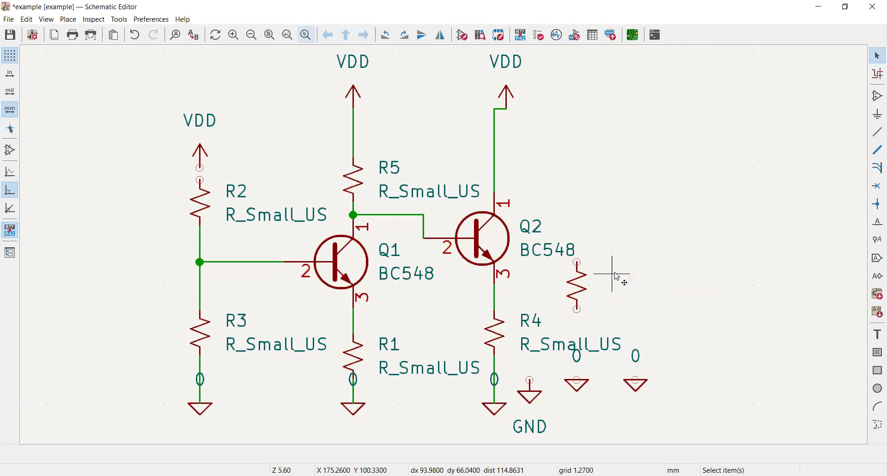
{"action": "left_click", "coordinate": [580, 290]}
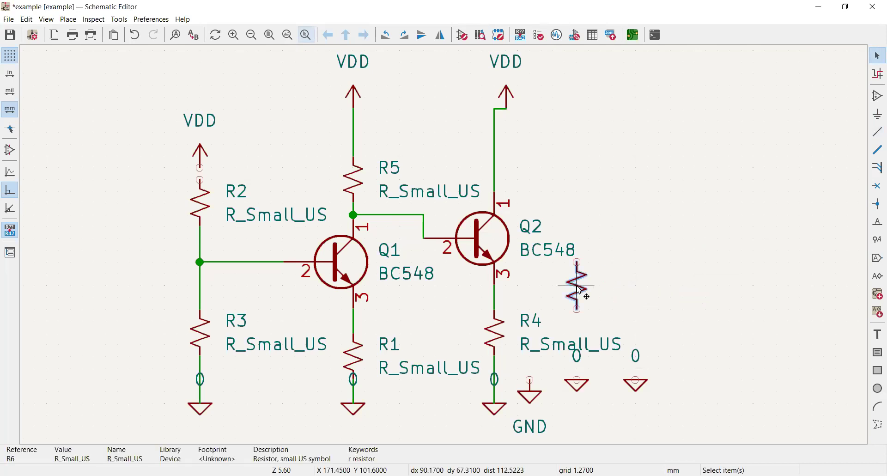
{"action": "key", "text": "Delete"}
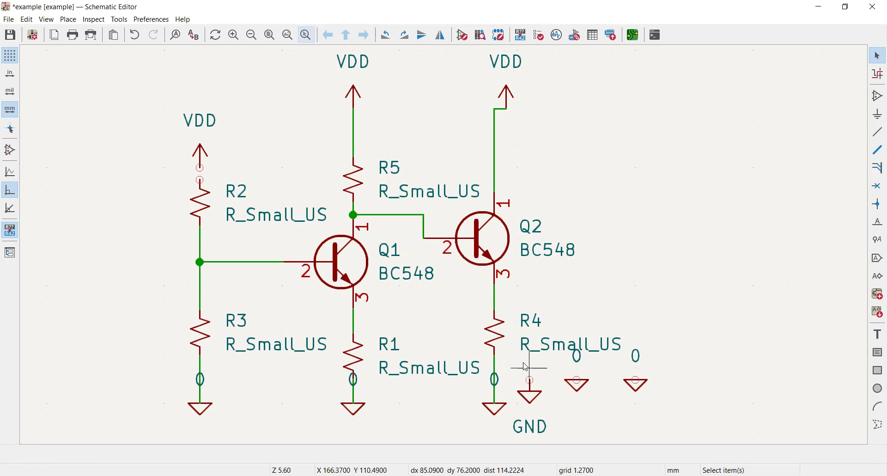
Delete the two loose 0 symbols and the unconnected GND symbol beside R4's ground.
{"action": "left_click_drag", "start_coordinate": [518, 359], "coordinate": [687, 401]}
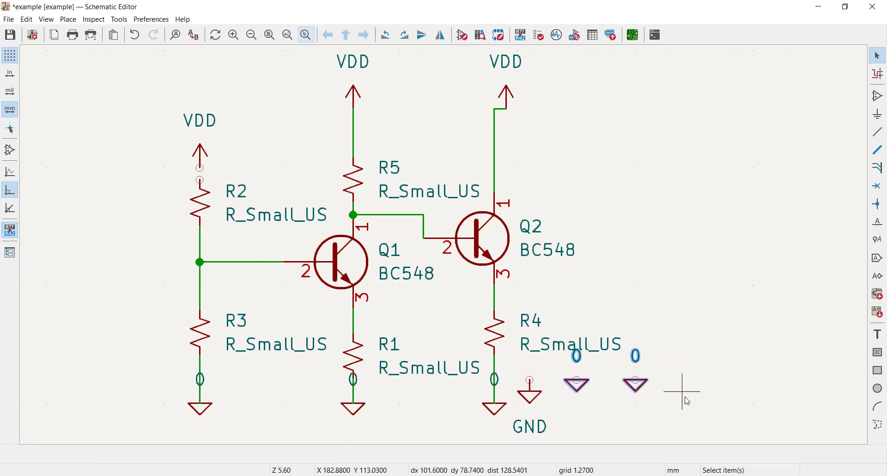
{"action": "key", "text": "Delete"}
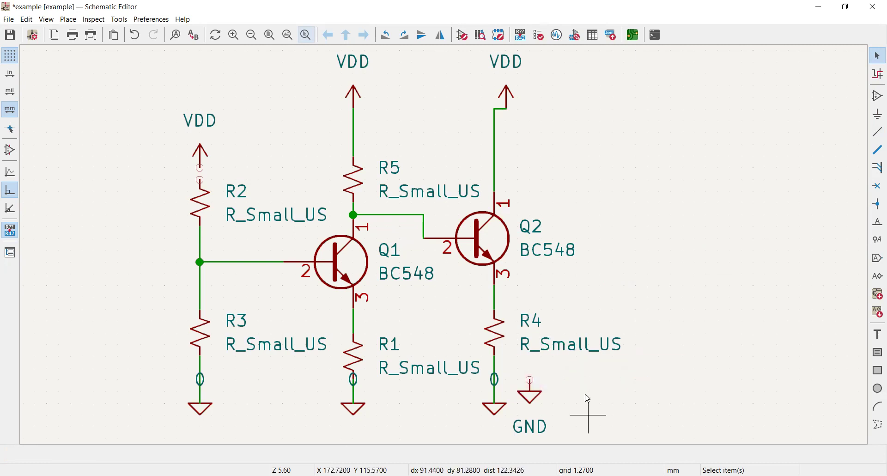
{"action": "left_click_drag", "start_coordinate": [569, 405], "coordinate": [511, 374]}
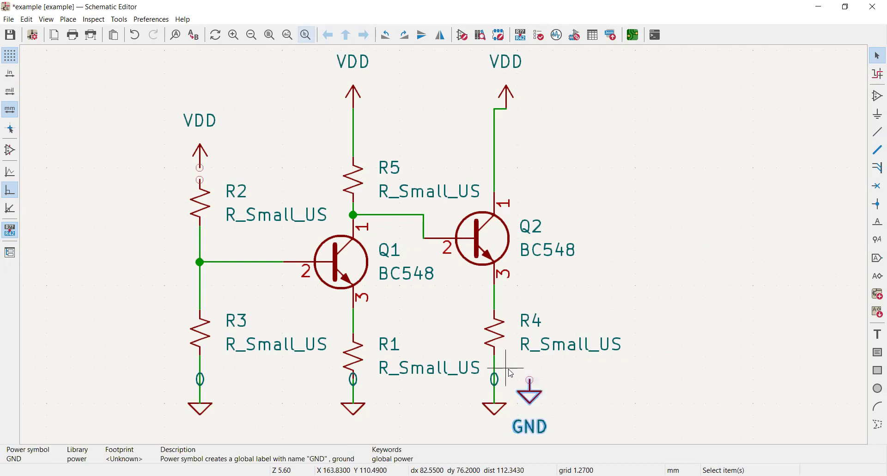
{"action": "key", "text": "Delete"}
{"action": "key", "text": "space"}
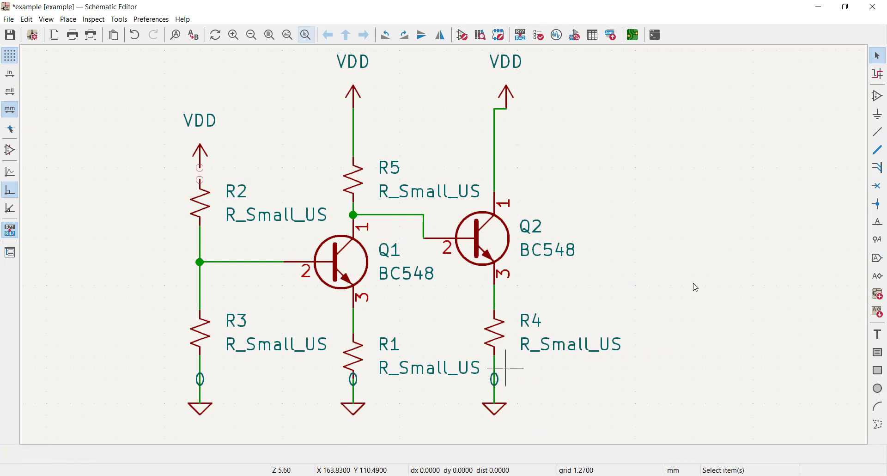
Wire the upper end of R2 to the VDD symbol above it and end wire drawing.
{"action": "key", "text": "space"}
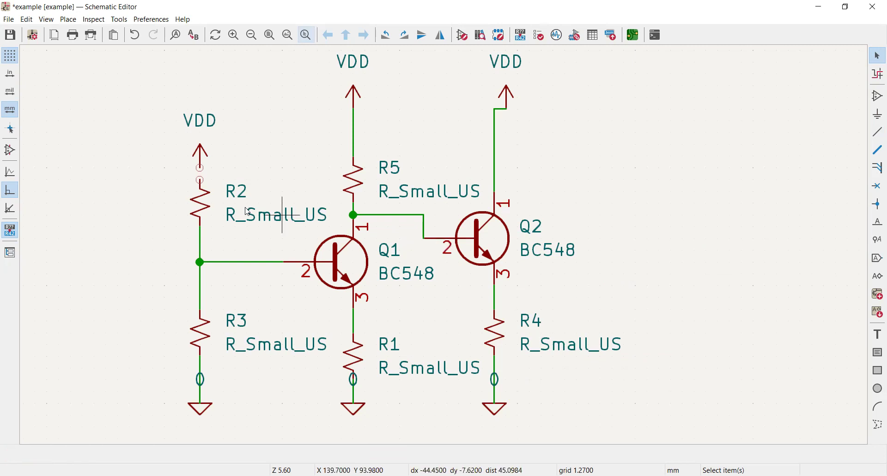
{"action": "left_click", "coordinate": [199, 180]}
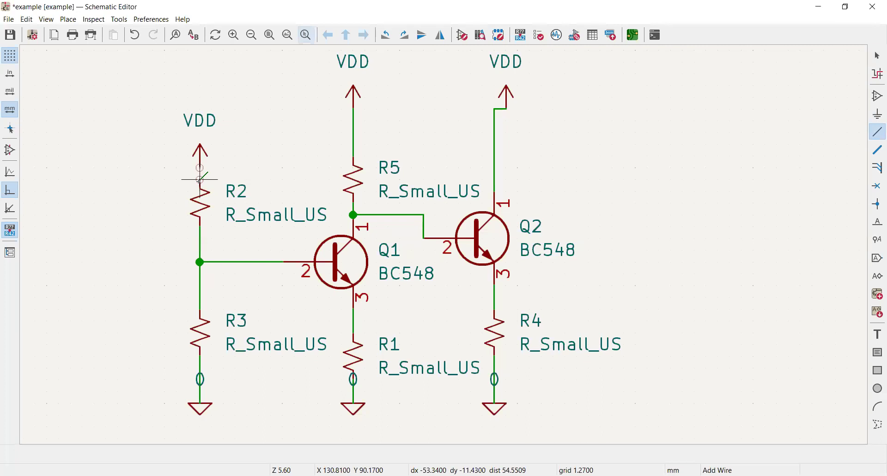
{"action": "key", "text": "Escape"}
{"action": "key", "text": "Escape"}
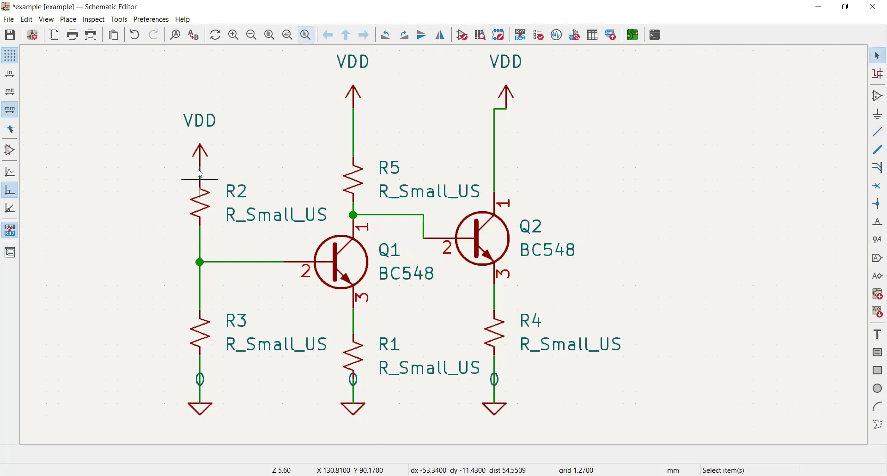
{"action": "key", "text": "space"}
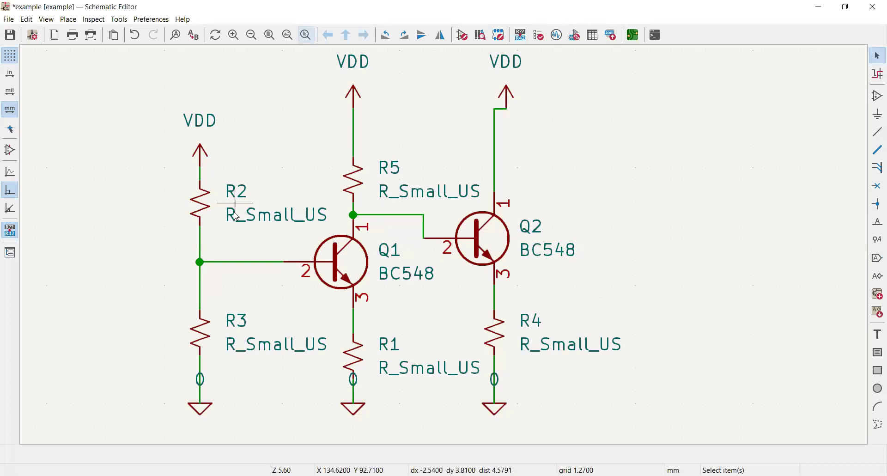
Set the value of resistor R2 to 1e3 in its symbol properties.
{"action": "middle_click_drag", "start_coordinate": [204, 207], "coordinate": [206, 209]}
{"action": "right_click", "coordinate": [207, 209]}
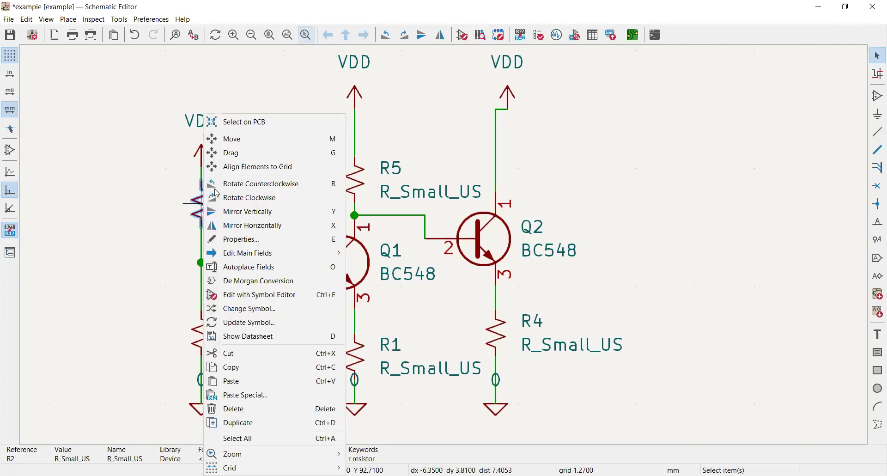
{"action": "left_click", "coordinate": [247, 240]}
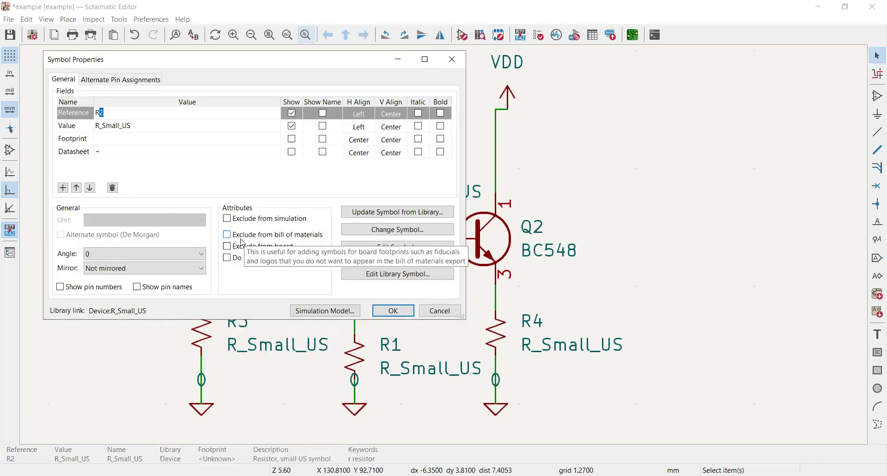
{"action": "left_click", "coordinate": [115, 130]}
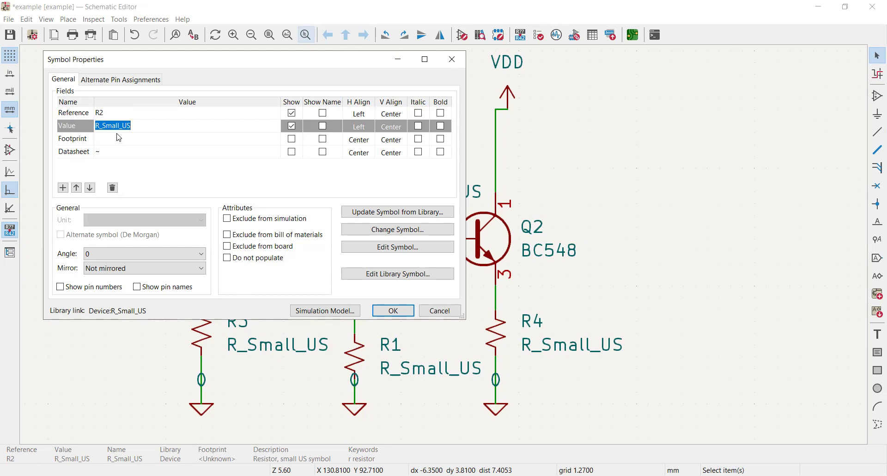
{"action": "type", "text": "1e3"}
{"action": "left_click", "coordinate": [119, 138]}
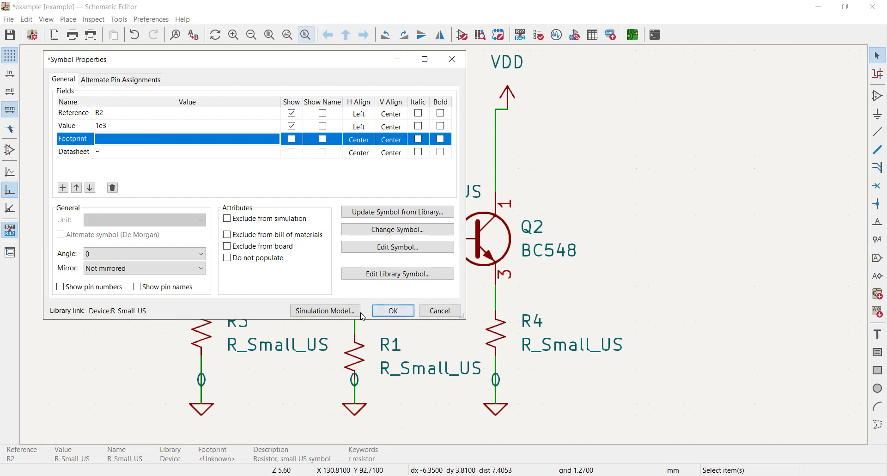
{"action": "left_click", "coordinate": [384, 313]}
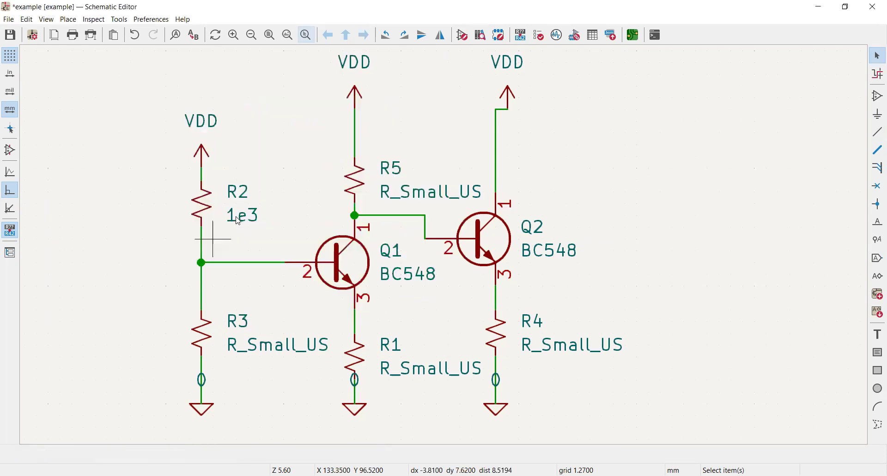
Set the value of resistor R3 to 1e3 in its symbol properties.
{"action": "right_click", "coordinate": [207, 335]}
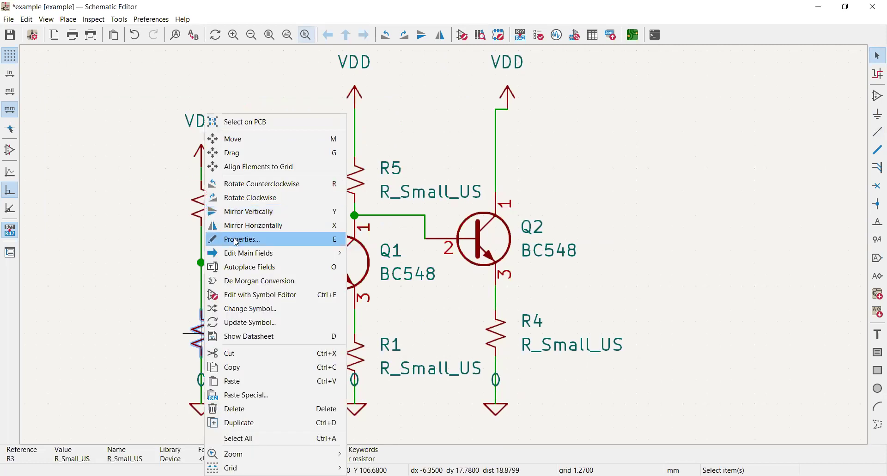
{"action": "key", "text": "Return"}
{"action": "left_click", "coordinate": [111, 126]}
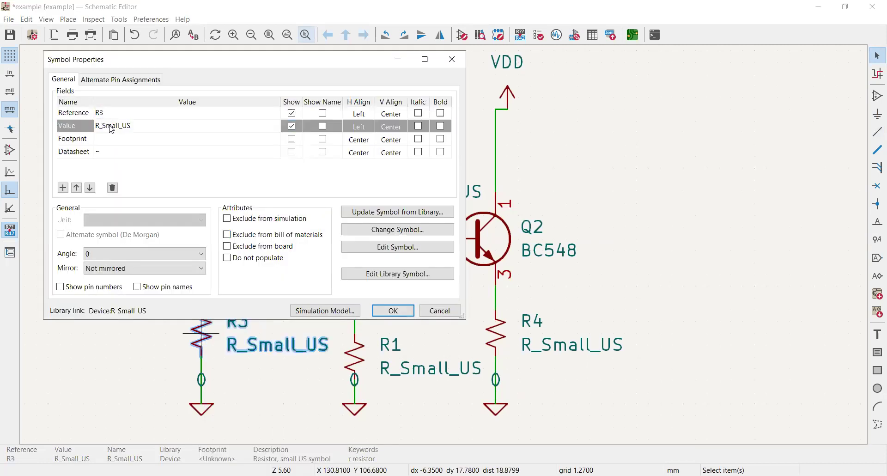
{"action": "left_click", "coordinate": [111, 127]}
{"action": "type", "text": "1e3"}
{"action": "key", "text": "Return"}
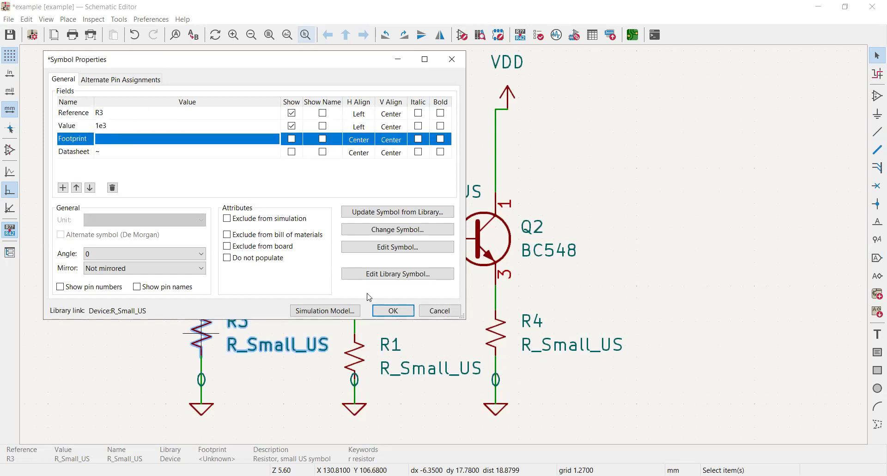
{"action": "left_click", "coordinate": [383, 312]}
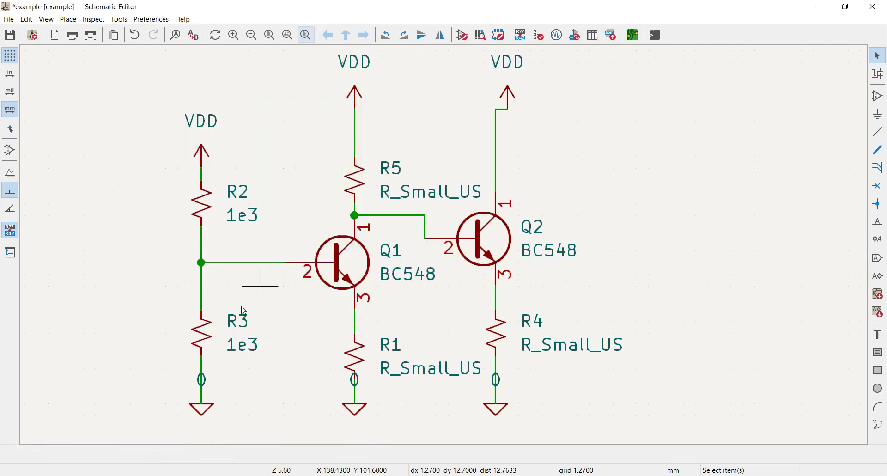
Set the value of resistor R5 to 10e3 in its symbol properties.
{"action": "left_click", "coordinate": [358, 180]}
{"action": "right_click", "coordinate": [358, 180]}
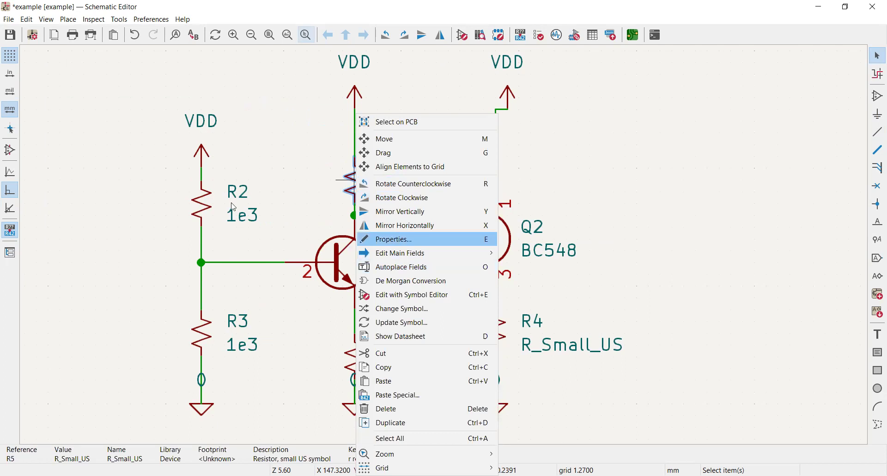
{"action": "left_click", "coordinate": [400, 240]}
{"action": "left_click", "coordinate": [124, 127]}
{"action": "type", "text": "10e3"}
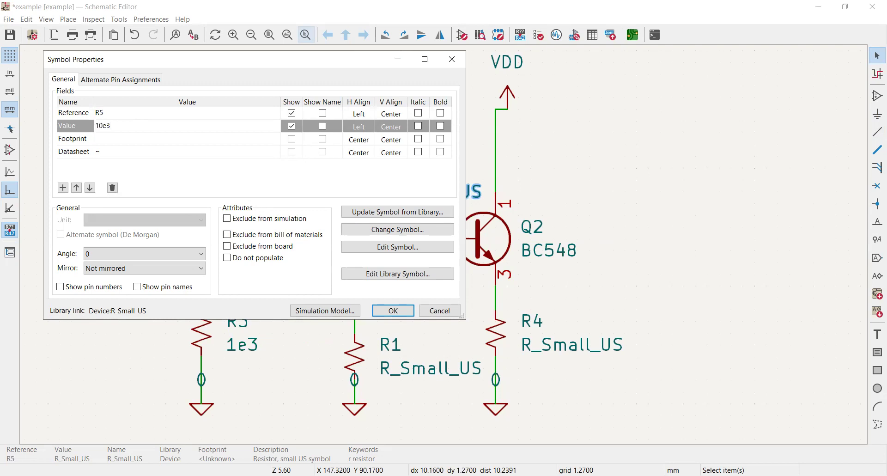
{"action": "key", "text": "Return"}
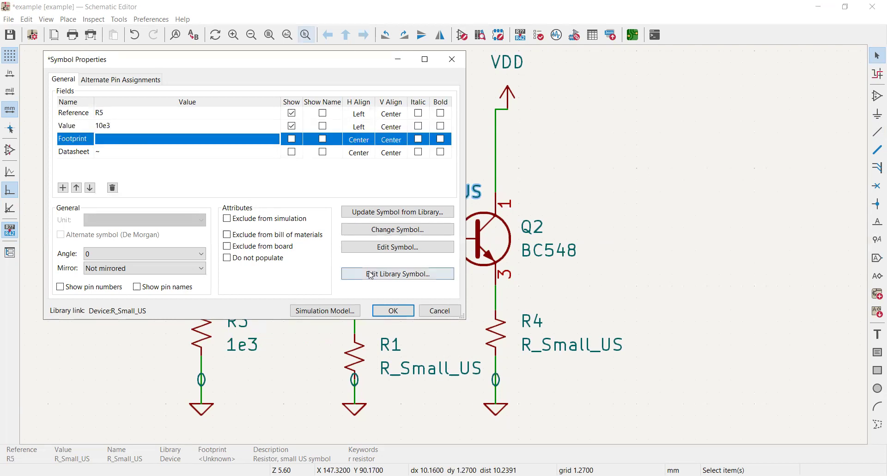
{"action": "left_click", "coordinate": [386, 313]}
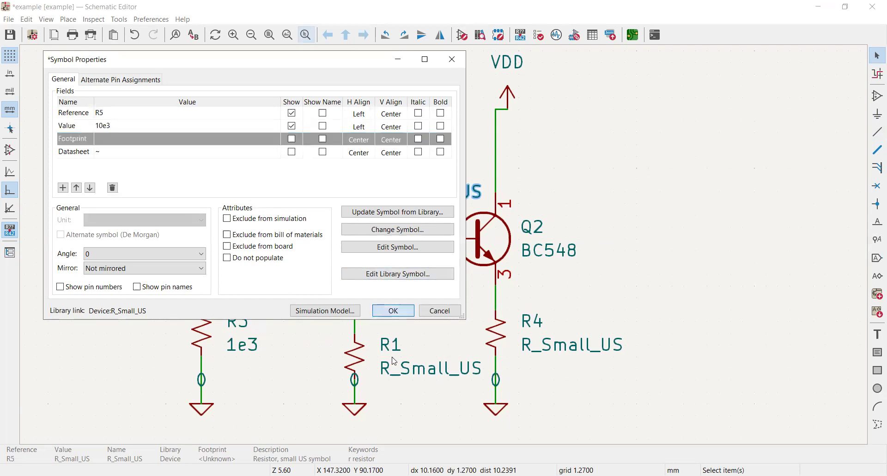
Set the value of resistor R1 to 250 in its symbol properties.
{"action": "right_click", "coordinate": [357, 362]}
{"action": "left_click", "coordinate": [388, 240]}
{"action": "left_click", "coordinate": [127, 127]}
{"action": "left_click", "coordinate": [126, 128]}
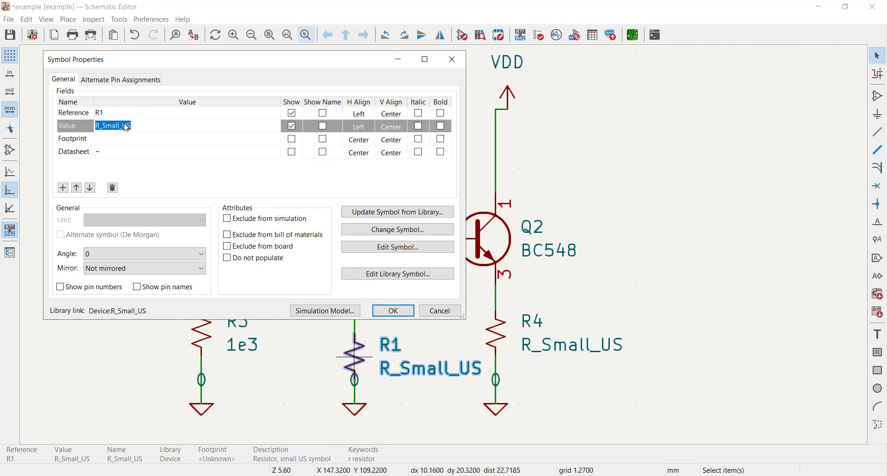
{"action": "type", "text": "250"}
{"action": "key", "text": "Return"}
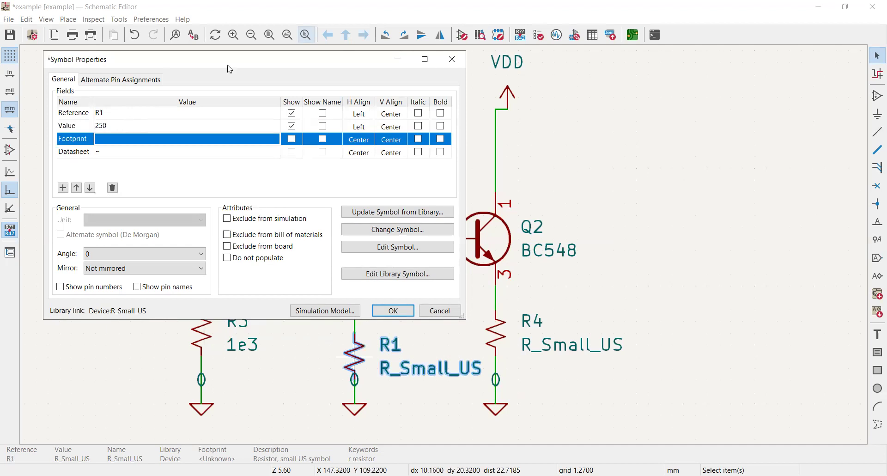
{"action": "left_click", "coordinate": [374, 312]}
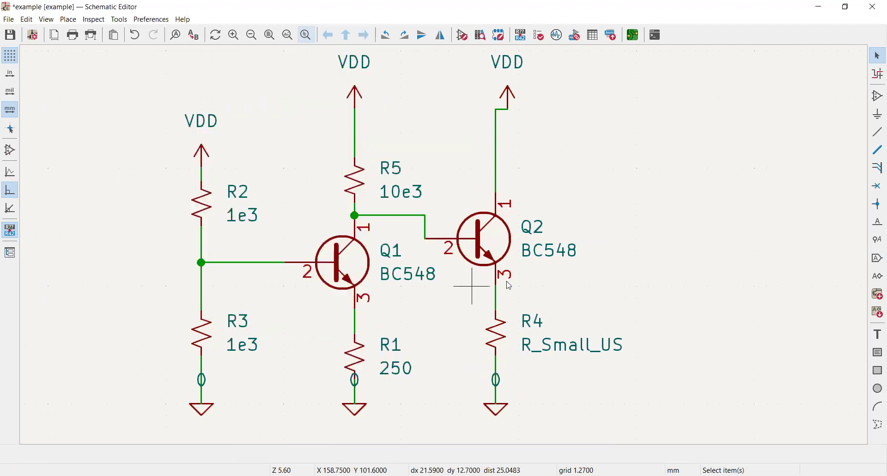
Set the value of resistor R4 to 250 in its symbol properties.
{"action": "right_click", "coordinate": [499, 335]}
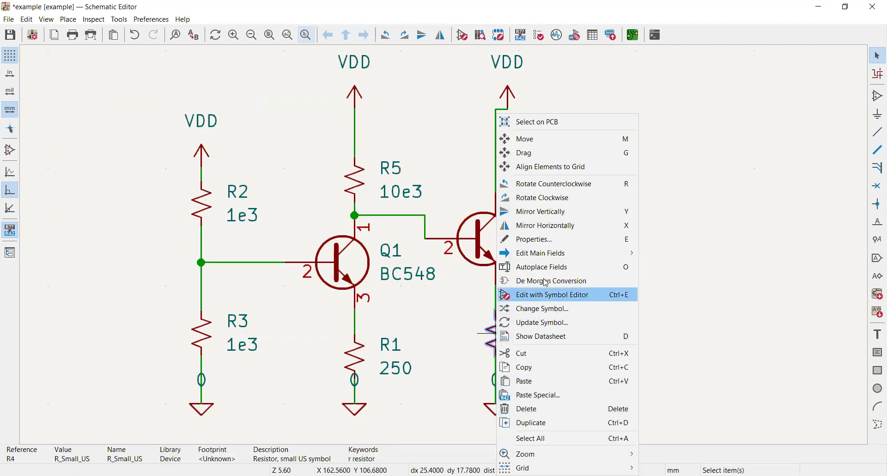
{"action": "left_click", "coordinate": [552, 241]}
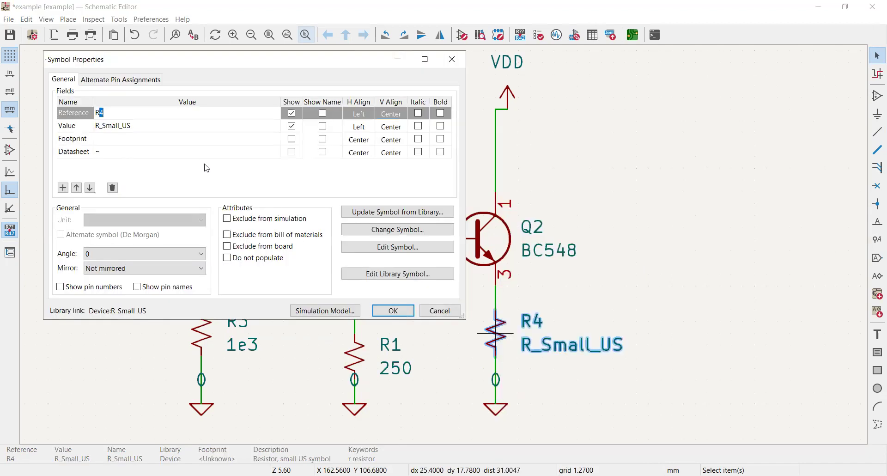
{"action": "left_click", "coordinate": [151, 130]}
{"action": "type", "text": "2"}
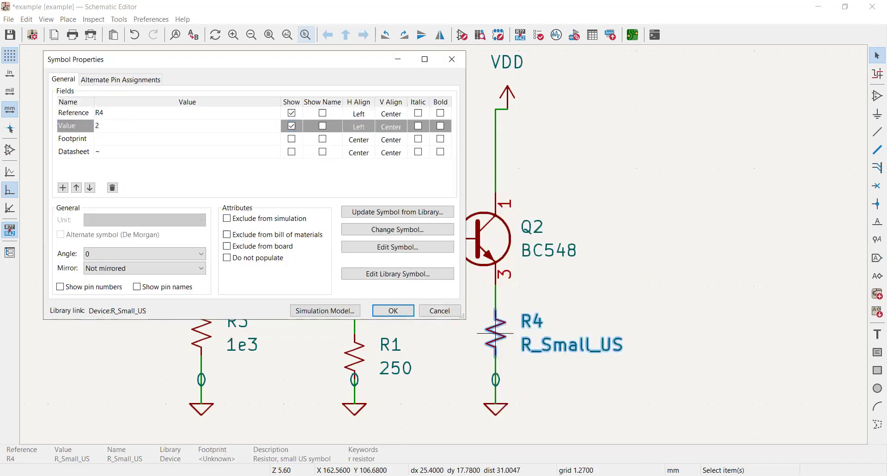
{"action": "type", "text": "50"}
{"action": "key", "text": "Return"}
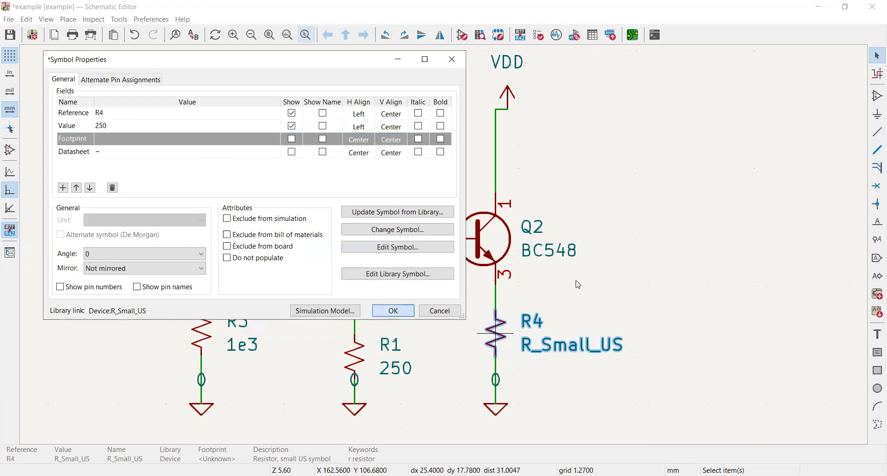
Apply the value 250 to resistor R4 and save the schematic.
{"action": "key", "text": "Return"}
{"action": "key", "text": "space"}
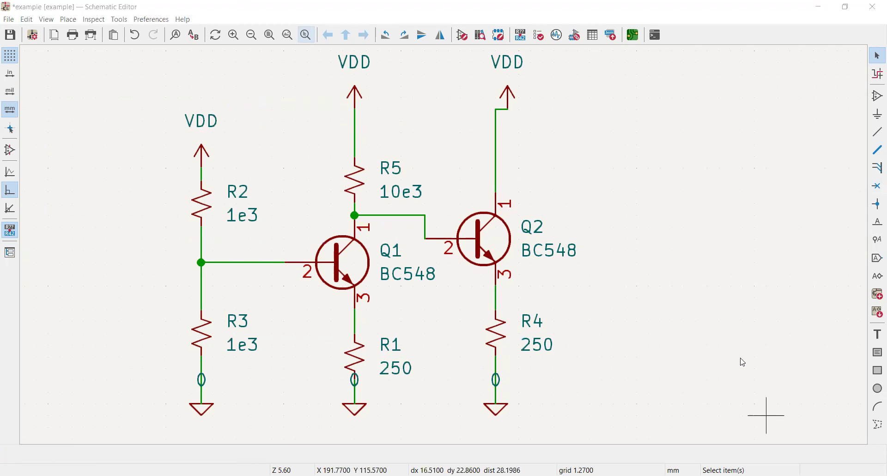
{"action": "key", "text": "ctrl+s"}
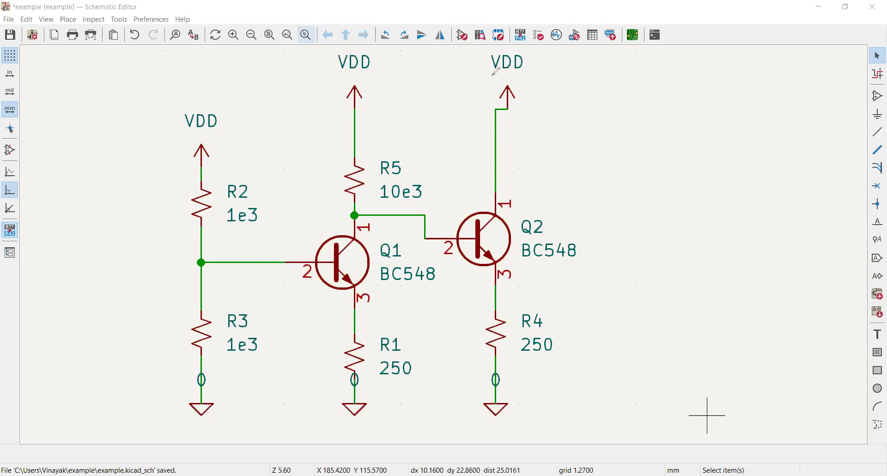
Highlight the VDD net from the wire at Q2's collector.
{"action": "left_click_drag", "start_coordinate": [347, 74], "coordinate": [382, 78]}
{"action": "left_click_drag", "start_coordinate": [188, 135], "coordinate": [234, 137]}
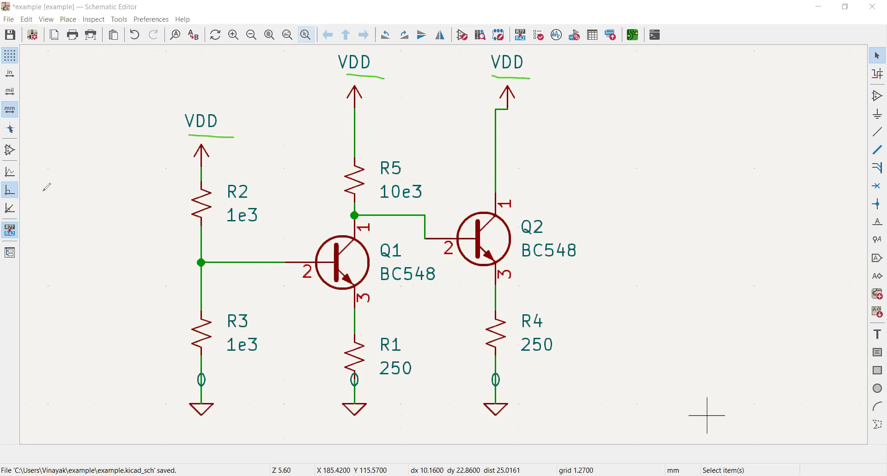
{"action": "left_click", "coordinate": [877, 77]}
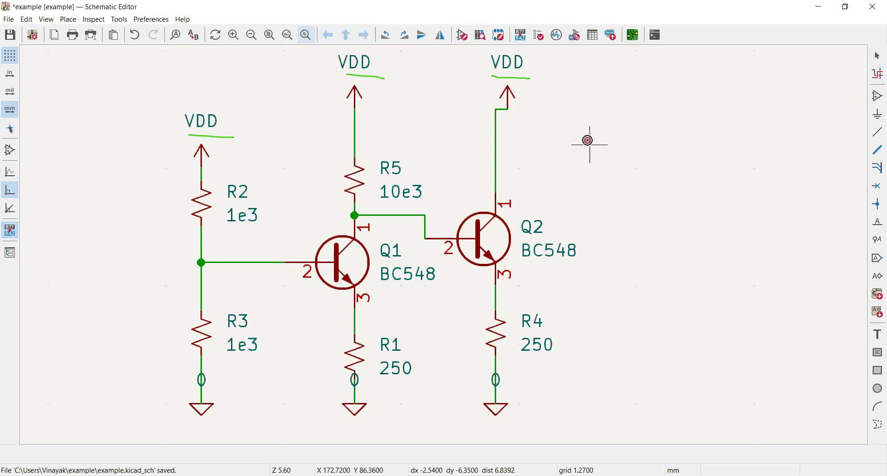
{"action": "left_click", "coordinate": [497, 132]}
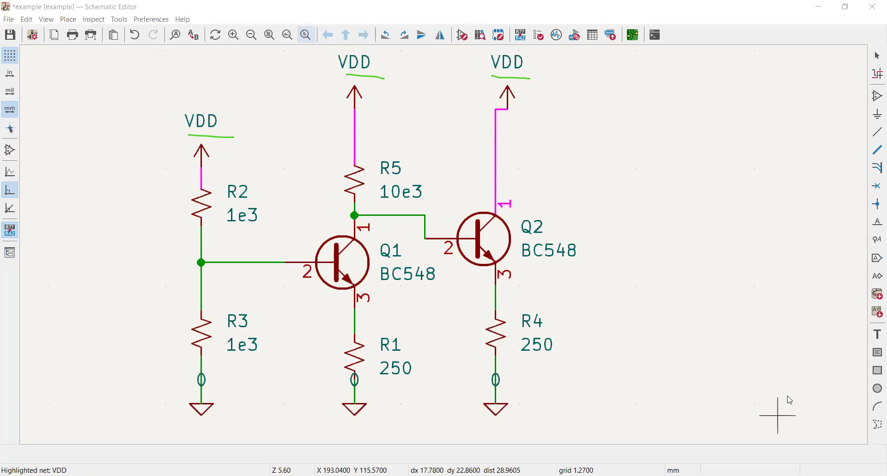
Place a net label named vb on the wire feeding Q1's base.
{"action": "key", "text": "l"}
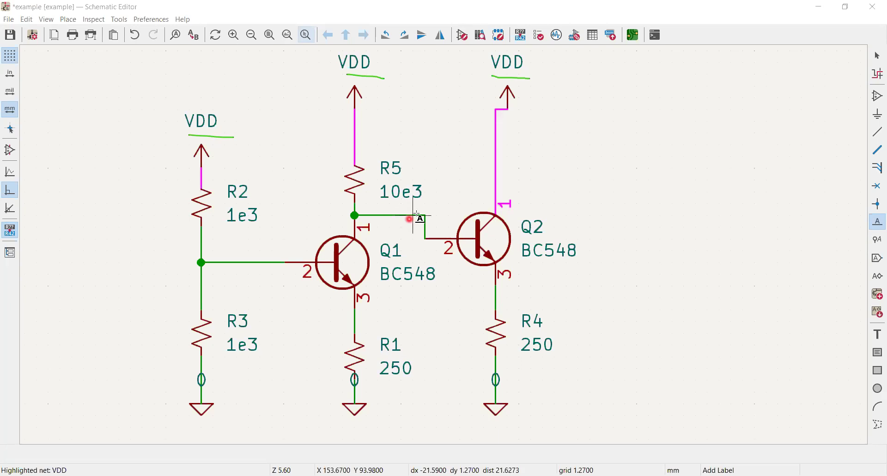
{"action": "right_click", "coordinate": [242, 264]}
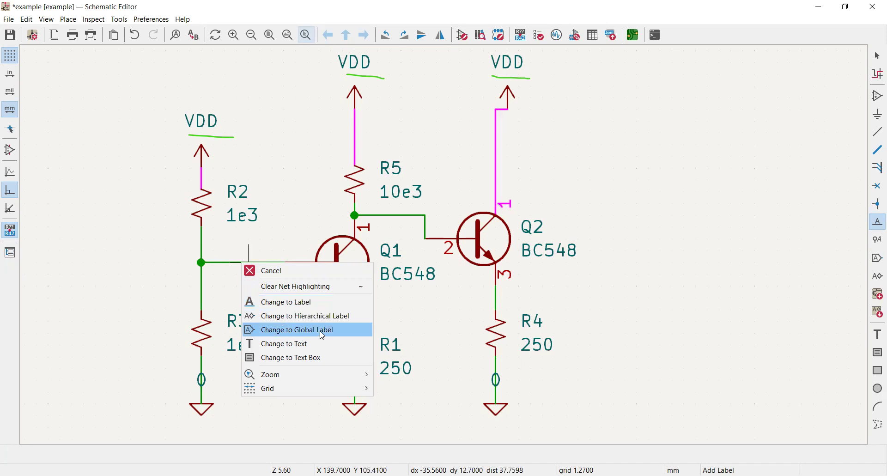
{"action": "left_click", "coordinate": [307, 302]}
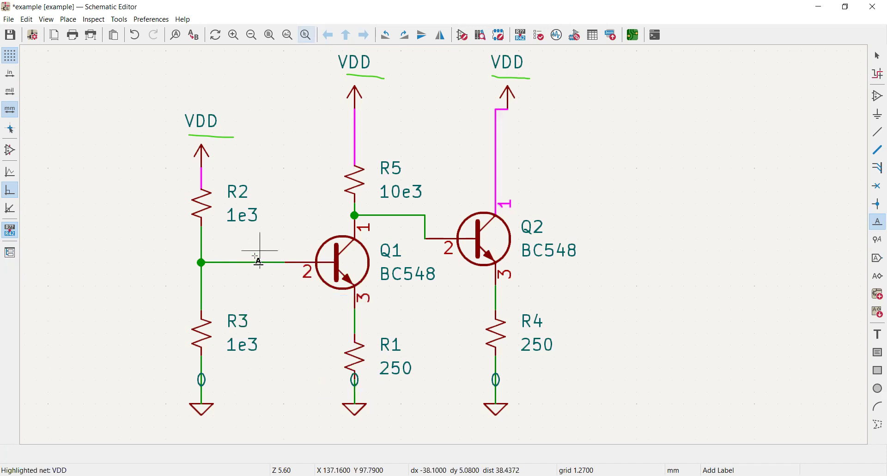
{"action": "left_click", "coordinate": [257, 257]}
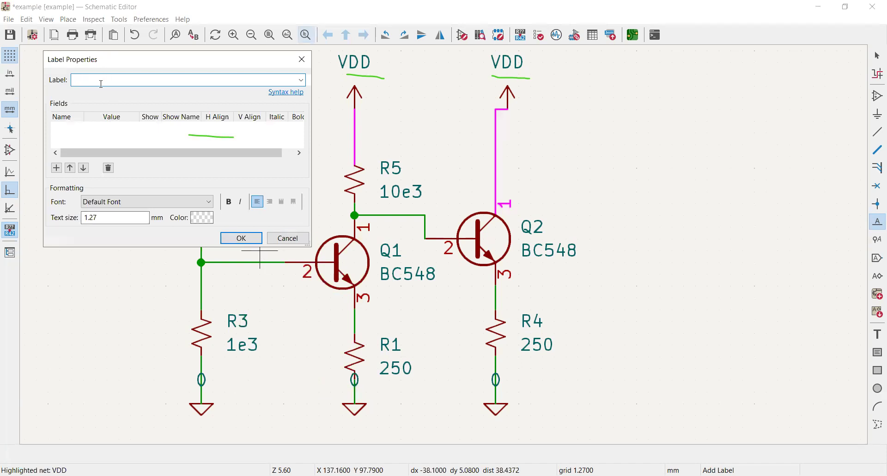
{"action": "type", "text": "vb"}
{"action": "left_click", "coordinate": [241, 239]}
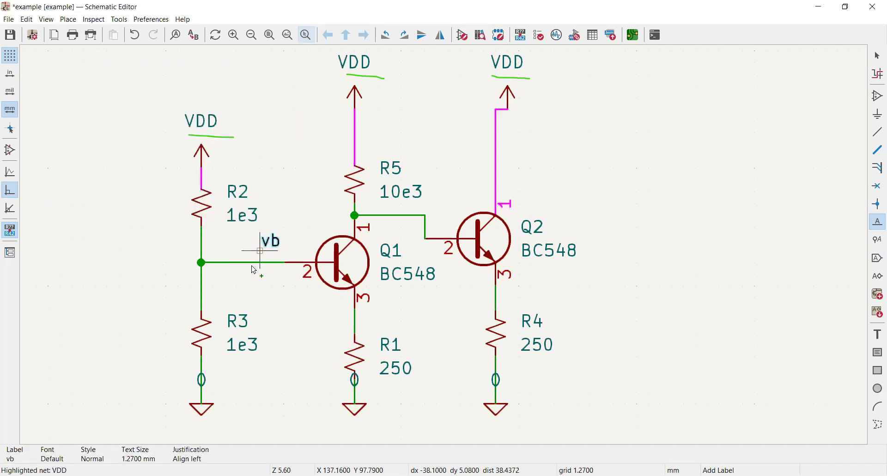
{"action": "left_click", "coordinate": [254, 265]}
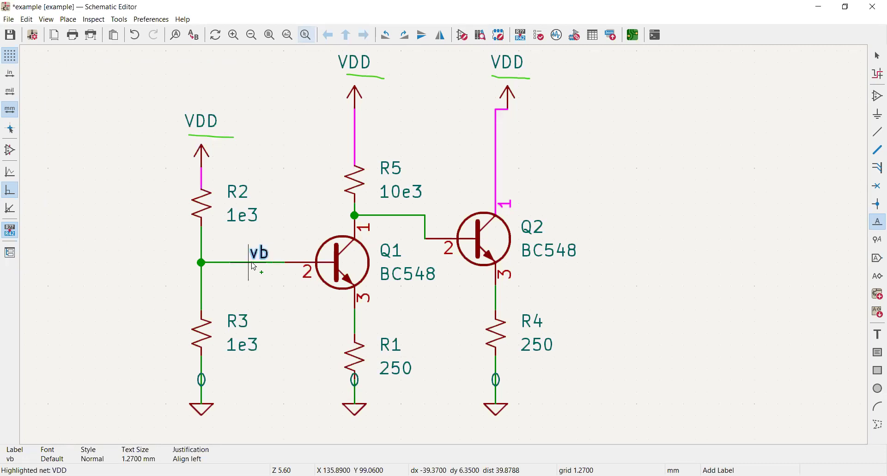
{"action": "key", "text": "Escape"}
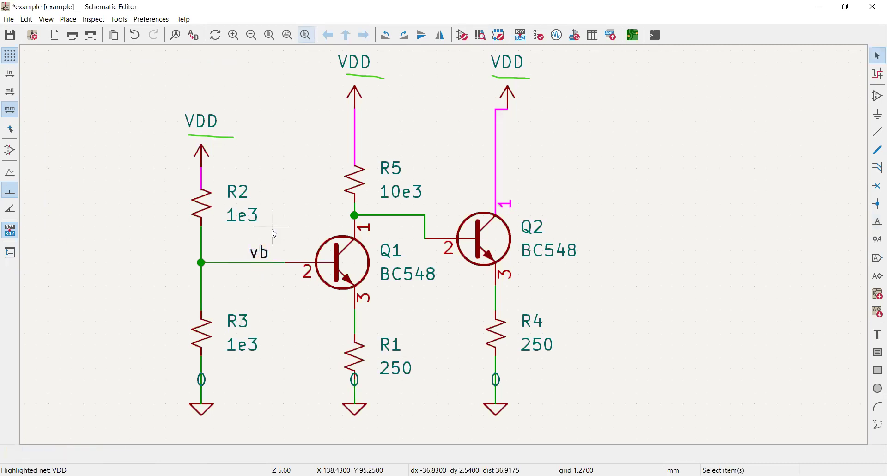
View the types the vb label can be changed to and clear the VDD net highlighting.
{"action": "right_click", "coordinate": [257, 264]}
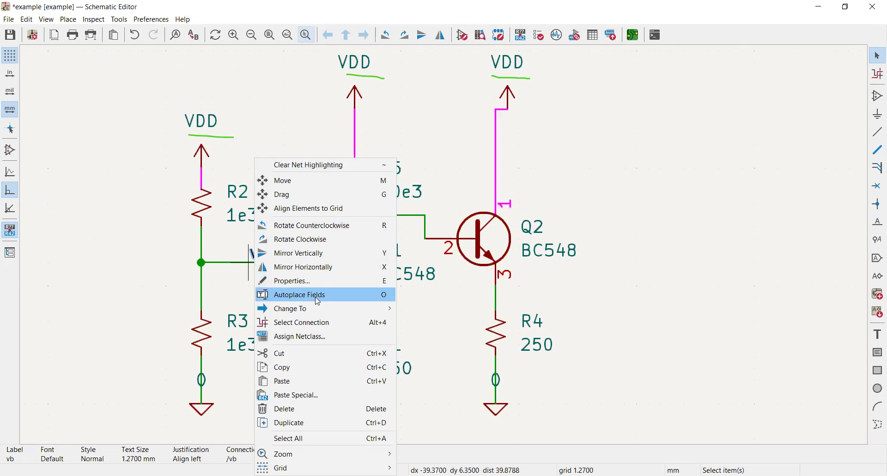
{"action": "mouse_move", "coordinate": [317, 308]}
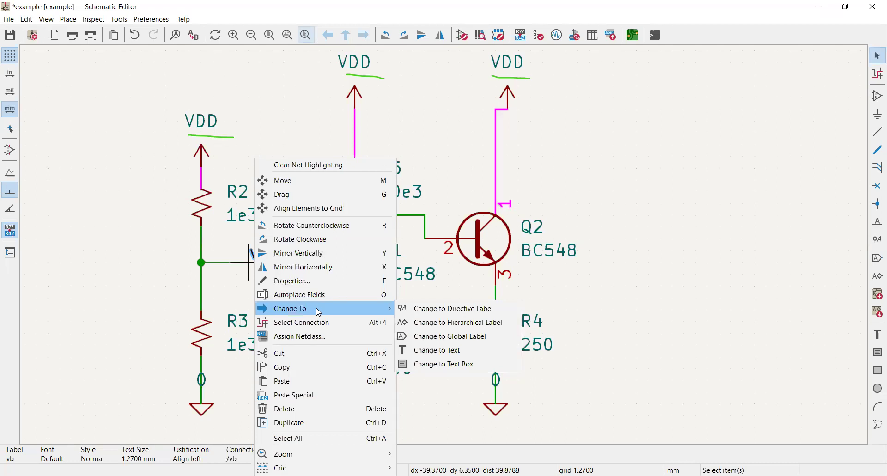
{"action": "left_click", "coordinate": [231, 291]}
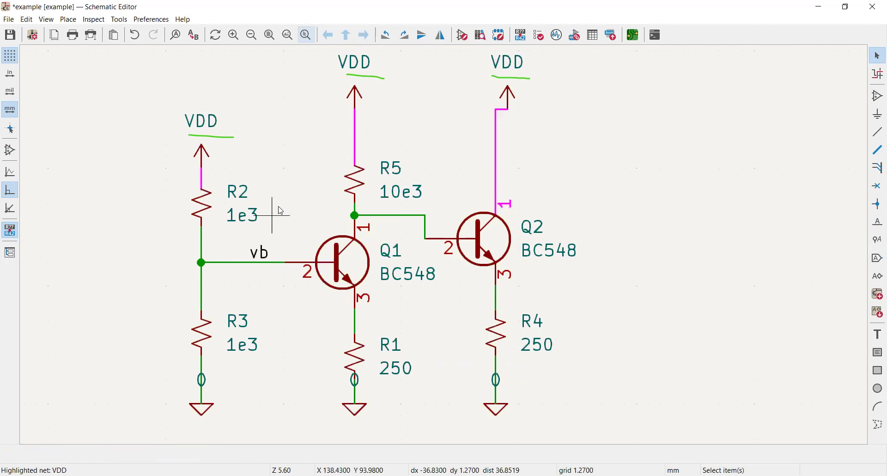
{"action": "key", "text": "Escape"}
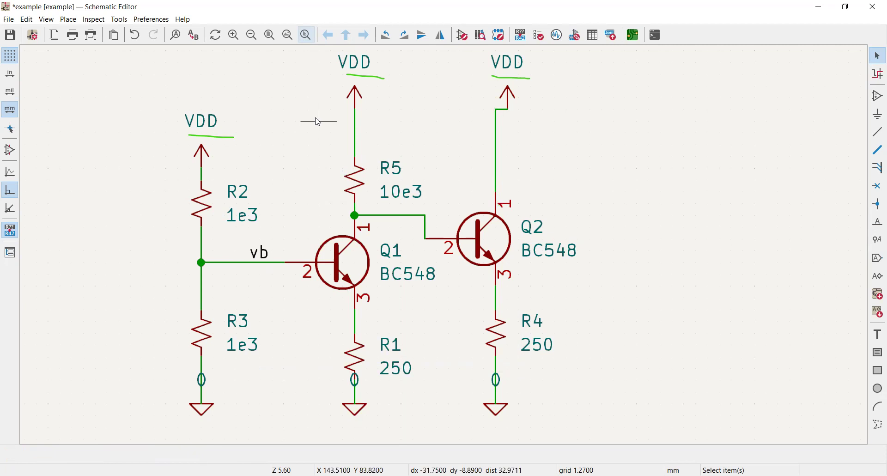
{"action": "left_click", "coordinate": [270, 267]}
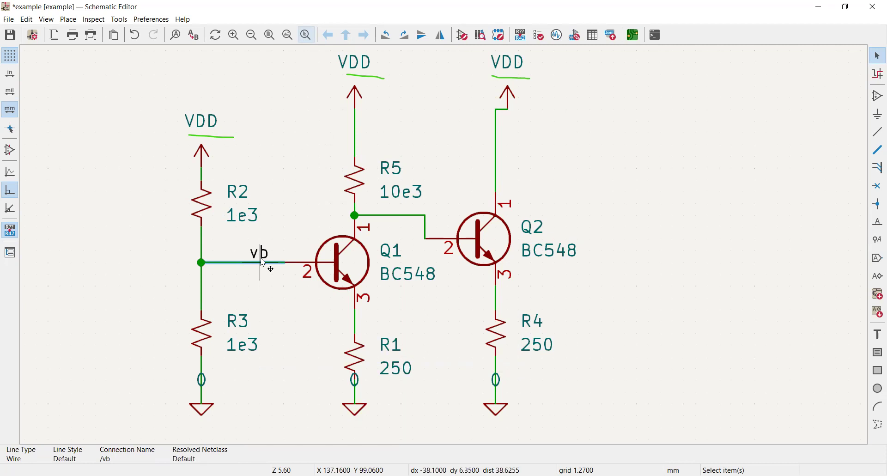
{"action": "left_click", "coordinate": [265, 291]}
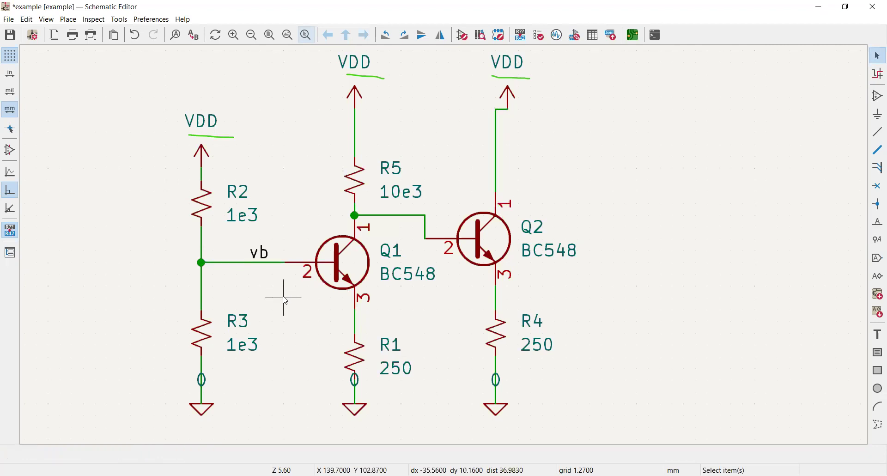
Place a net label named vout1 on the wire between Q1's collector and Q2's base.
{"action": "left_click", "coordinate": [876, 227]}
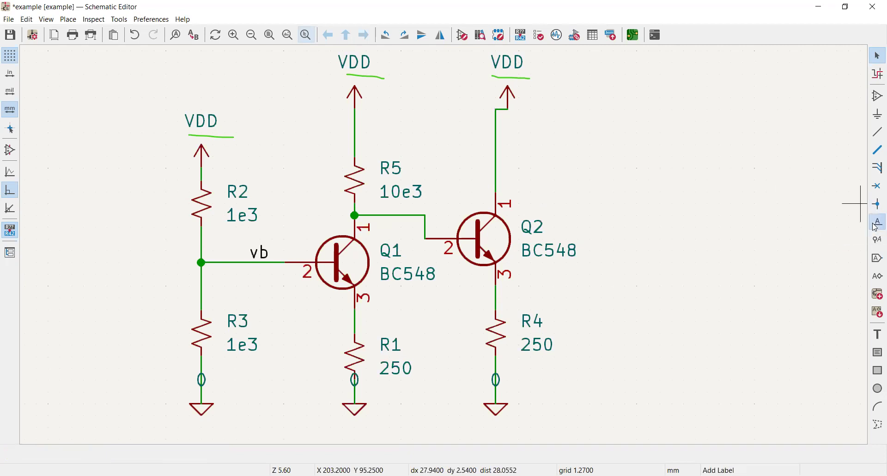
{"action": "type", "text": "l"}
{"action": "type", "text": "vout"}
{"action": "type", "text": "1"}
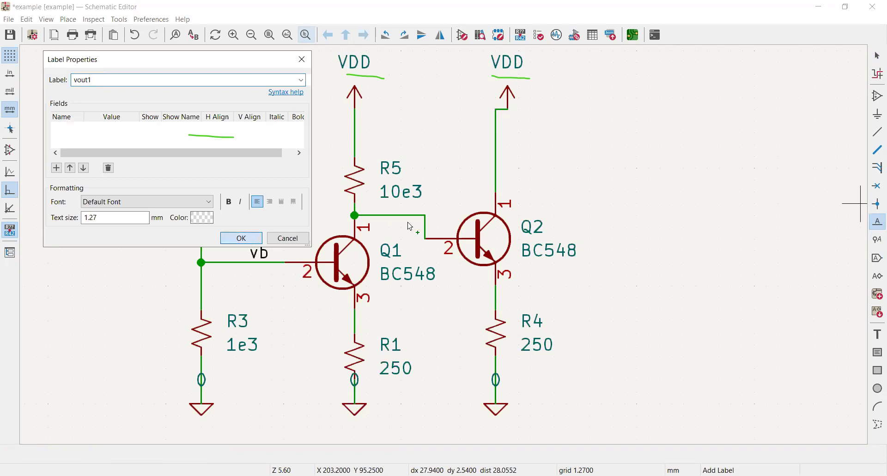
{"action": "left_click", "coordinate": [248, 239]}
{"action": "left_click", "coordinate": [400, 216]}
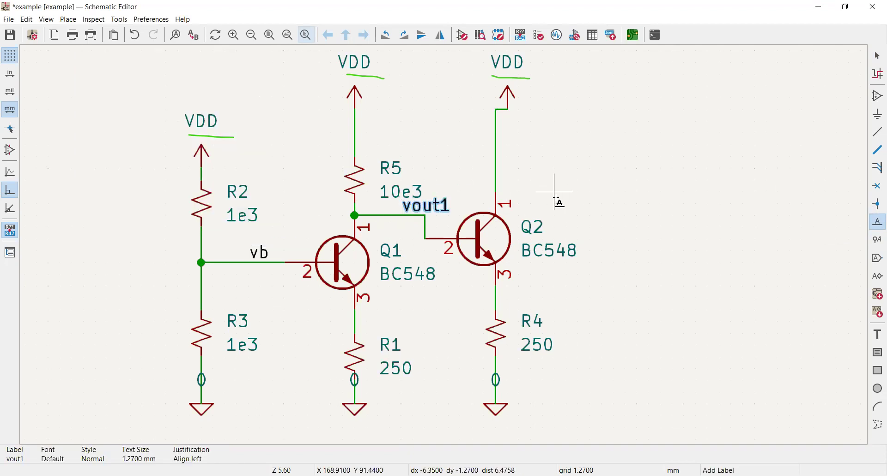
{"action": "key", "text": "Escape"}
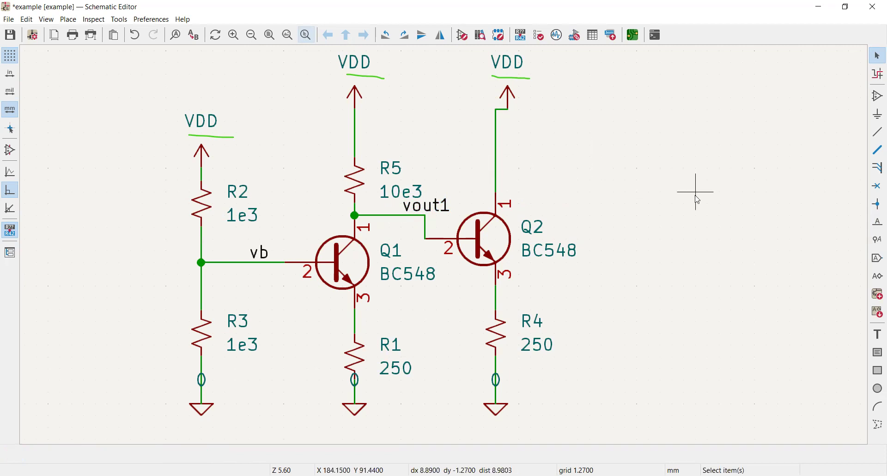
{"action": "left_click", "coordinate": [876, 242]}
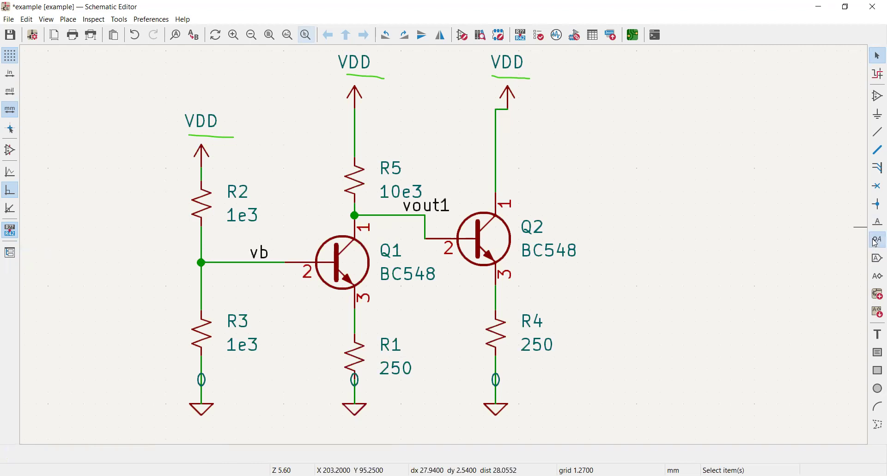
{"action": "left_click", "coordinate": [711, 264]}
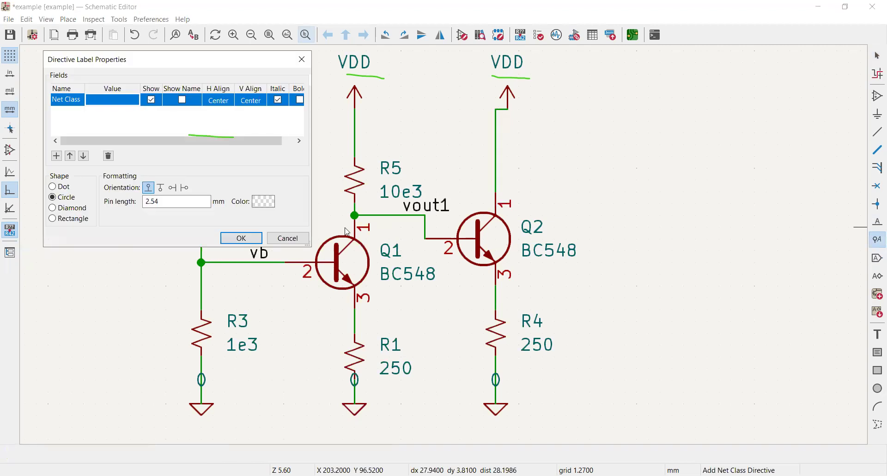
{"action": "left_click", "coordinate": [289, 238]}
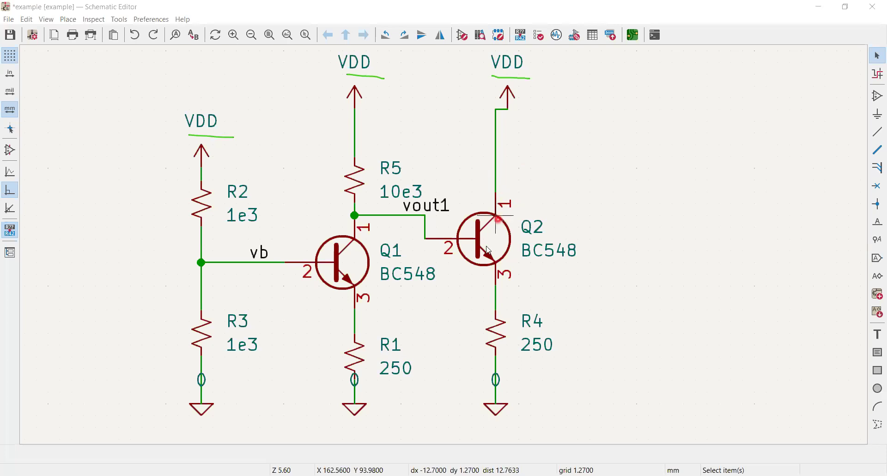
Duplicate resistor R4 and place the copy in the wire between VDD and Q2's collector.
{"action": "left_click", "coordinate": [496, 339]}
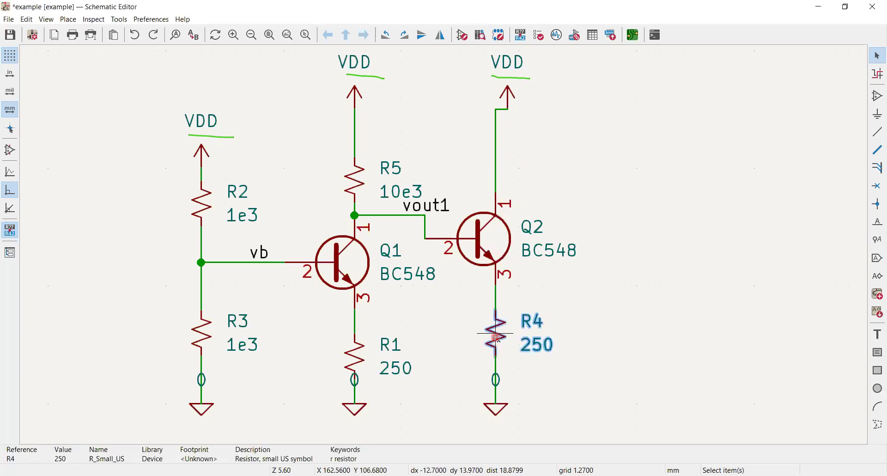
{"action": "key", "text": "ctrl+d"}
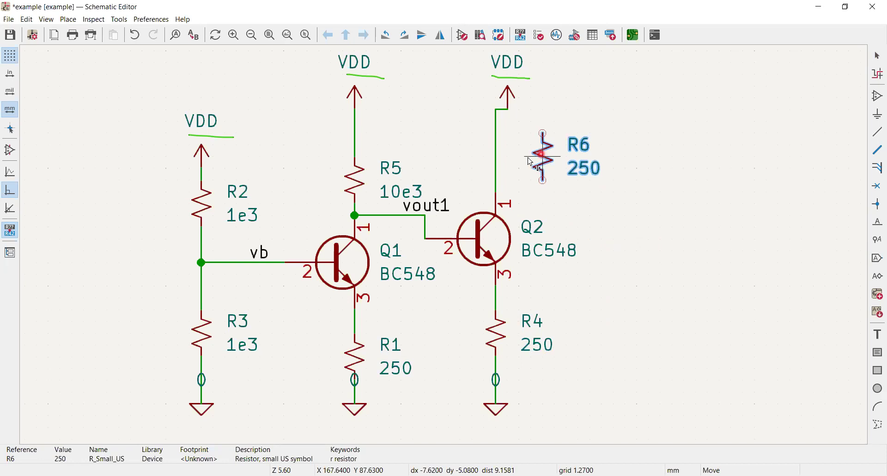
{"action": "left_click", "coordinate": [495, 164]}
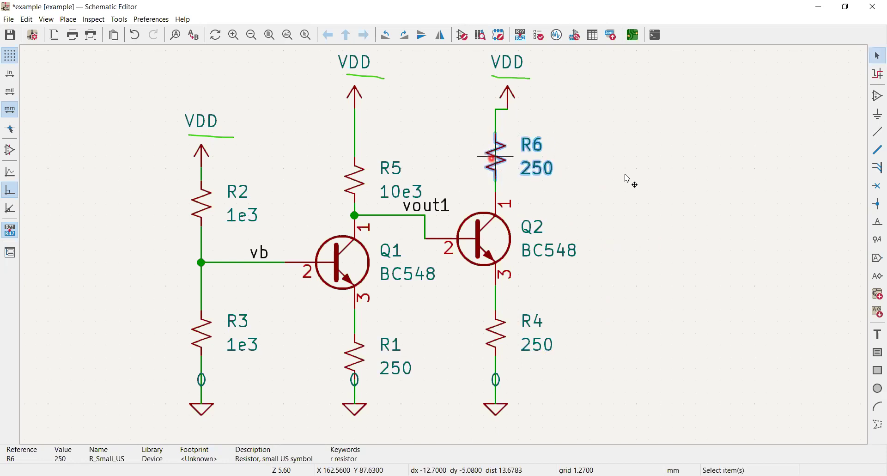
{"action": "left_click", "coordinate": [638, 180]}
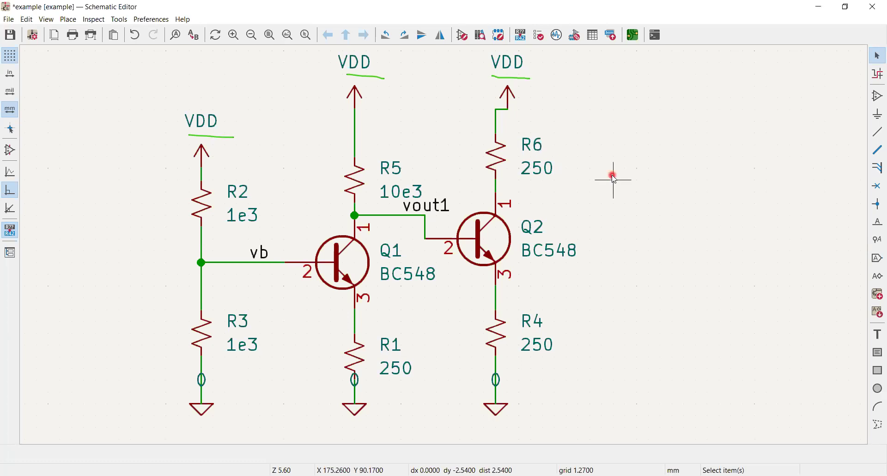
Set the value of resistor R6 to 1e3.
{"action": "right_click", "coordinate": [537, 169]}
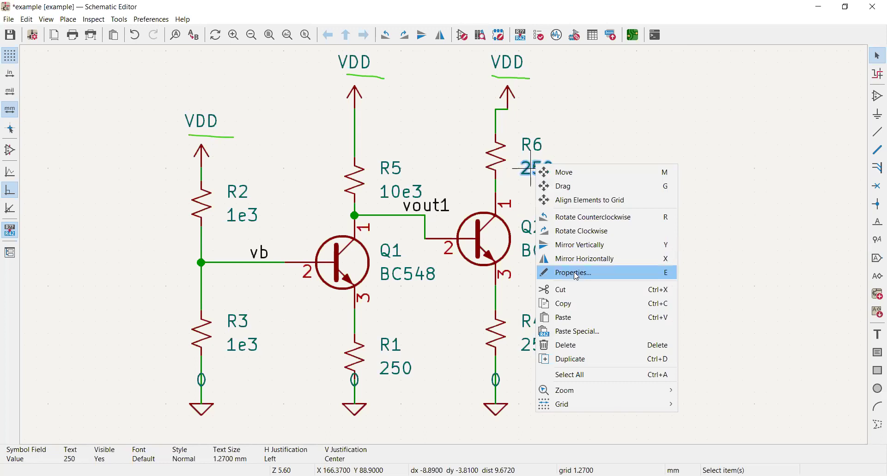
{"action": "key", "text": "Return"}
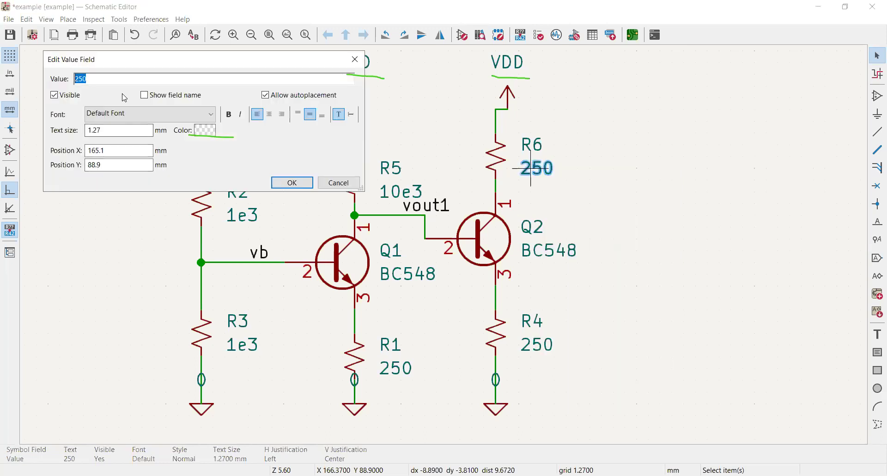
{"action": "type", "text": "1e3"}
{"action": "key", "text": "Return"}
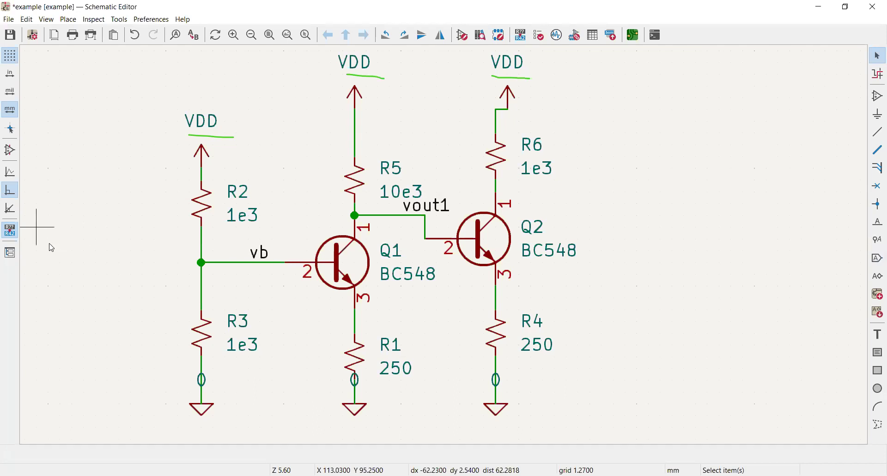
Place an input-shaped global label named Vo in the empty area to the right of Q2.
{"action": "left_click", "coordinate": [877, 260]}
{"action": "left_click", "coordinate": [286, 164]}
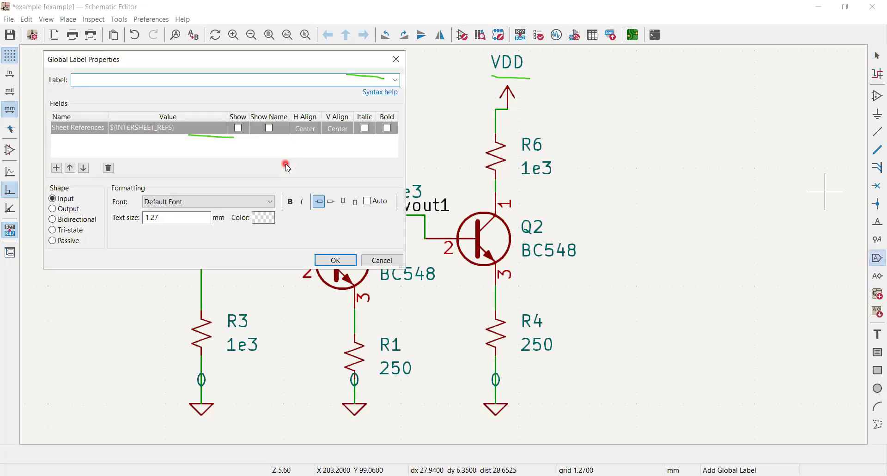
{"action": "type", "text": "Vo"}
{"action": "key", "text": "Return"}
{"action": "left_click", "coordinate": [614, 191]}
{"action": "key", "text": "Escape"}
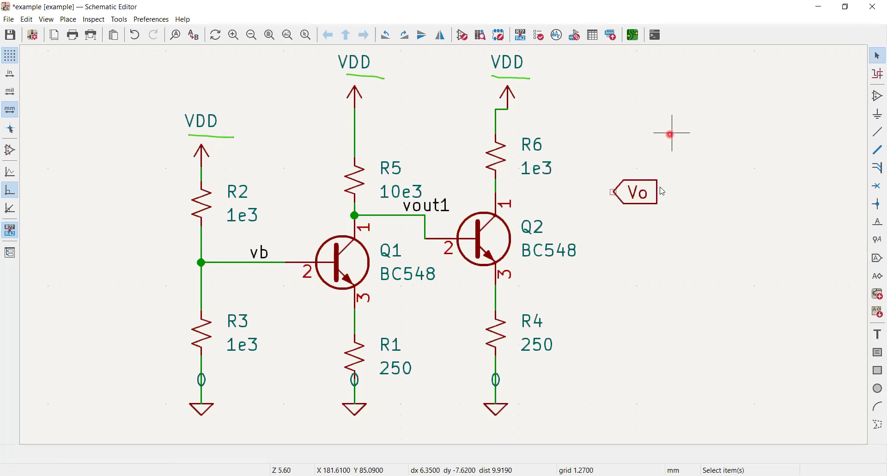
Wire the Vo global label to the node between resistor R6 and Q2's collector.
{"action": "left_click", "coordinate": [877, 132]}
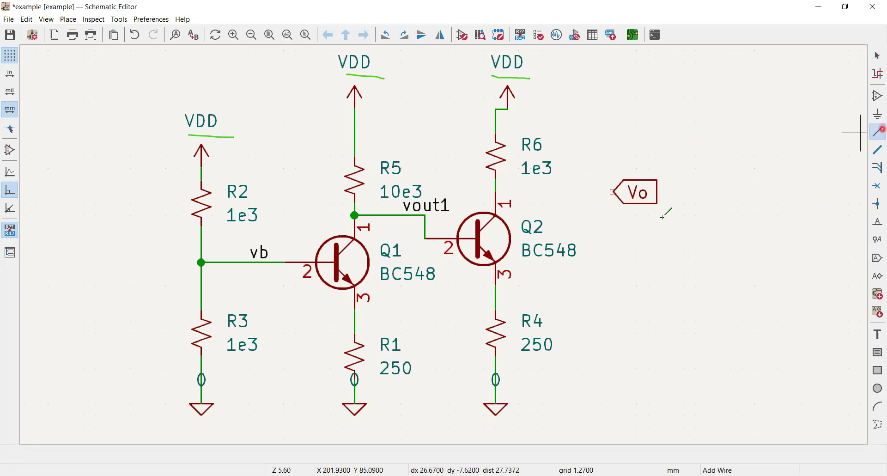
{"action": "left_click", "coordinate": [614, 192]}
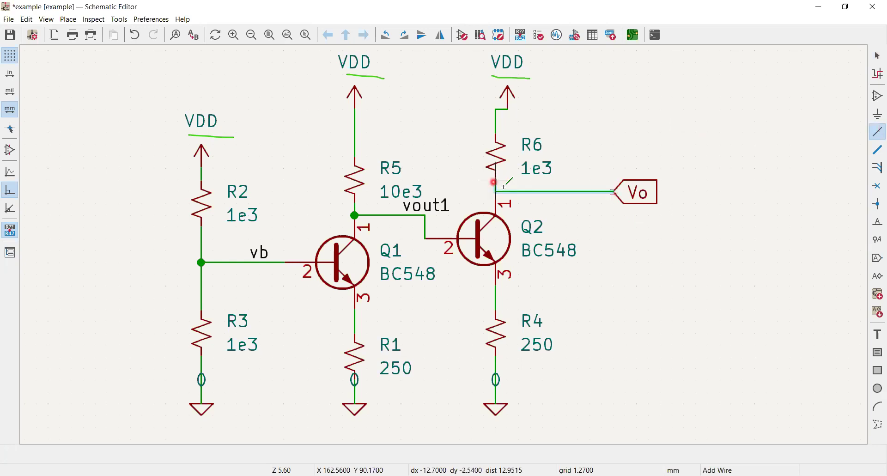
{"action": "left_click", "coordinate": [532, 180]}
{"action": "left_click", "coordinate": [497, 191]}
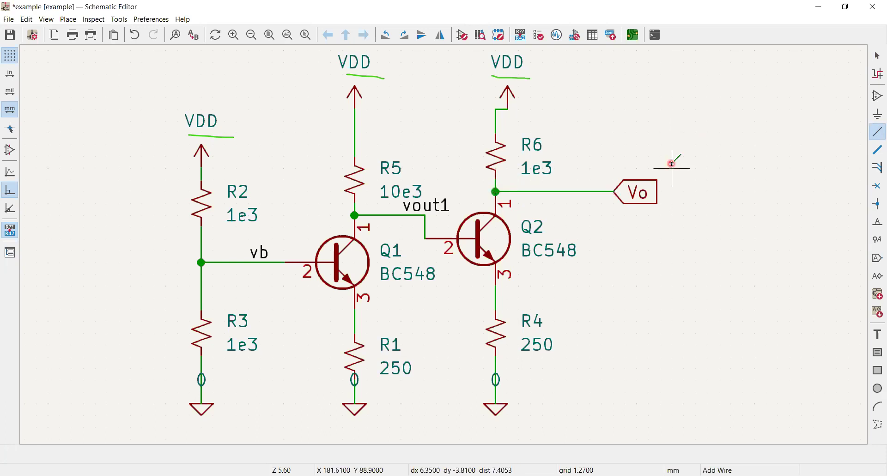
{"action": "key", "text": "Escape"}
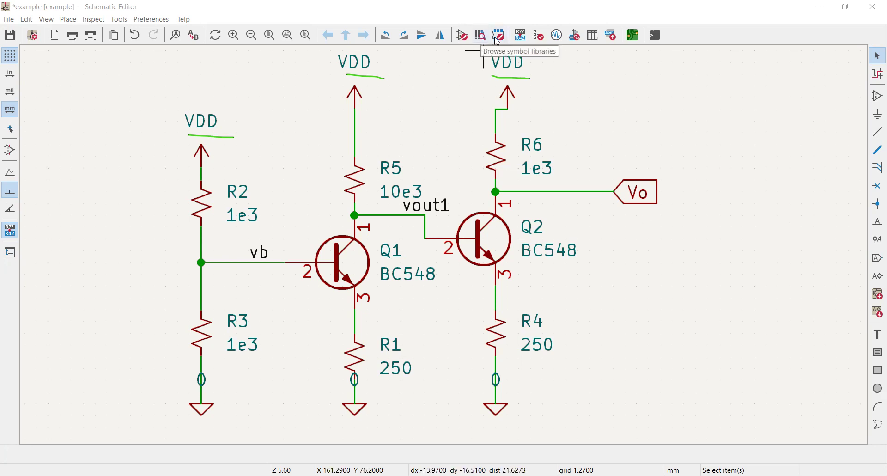
Run the electrical rules check on the schematic and locate each listed violation in the drawing.
{"action": "left_click", "coordinate": [538, 40]}
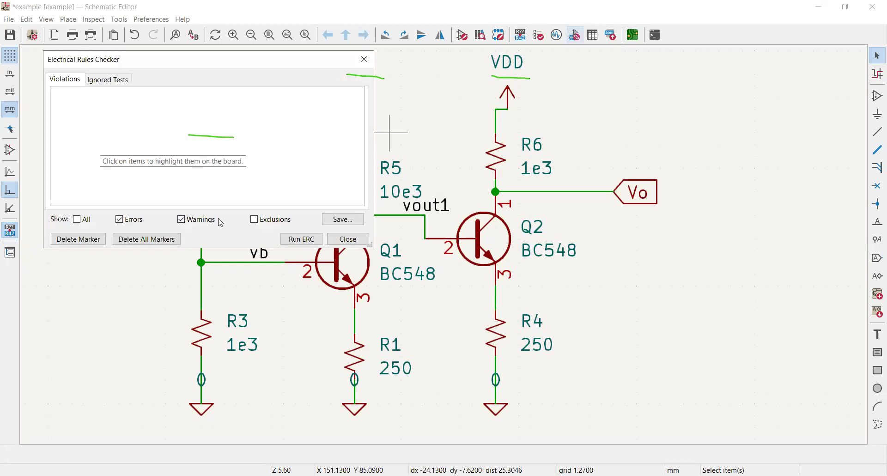
{"action": "left_click", "coordinate": [317, 244]}
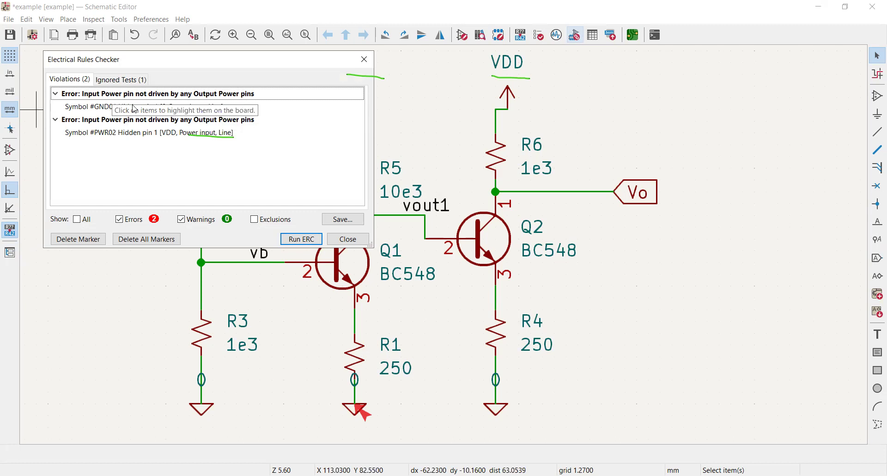
{"action": "left_click", "coordinate": [103, 111]}
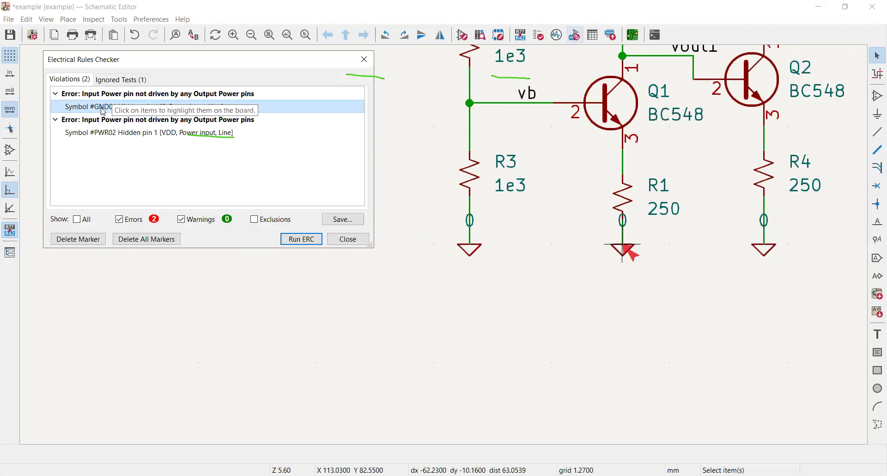
{"action": "left_click", "coordinate": [105, 136]}
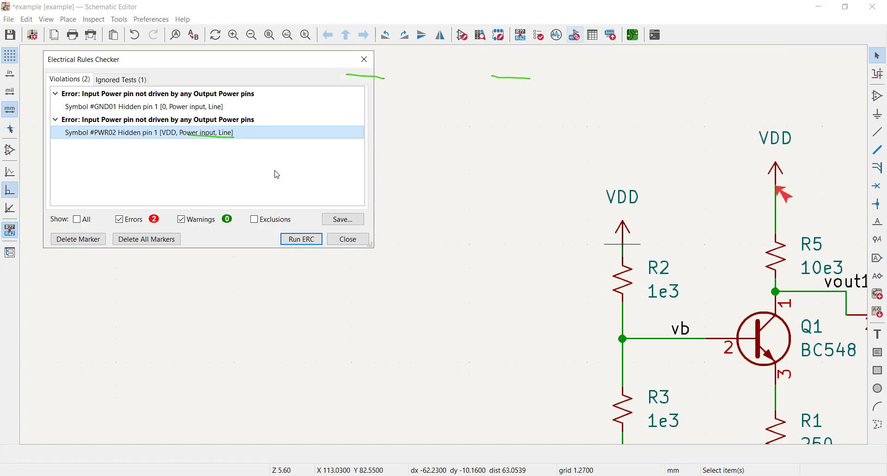
Review the ignored tests and violations in the Electrical Rules Checker, close it, and fit the circuit to the view.
{"action": "left_click", "coordinate": [122, 83]}
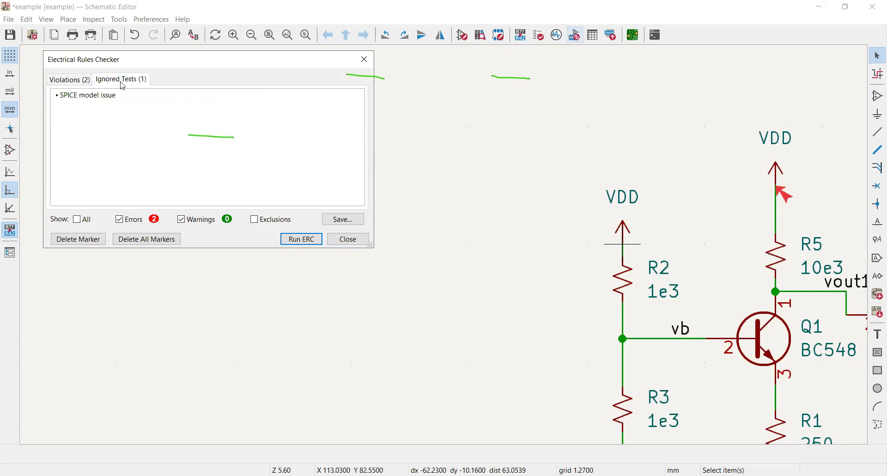
{"action": "left_click", "coordinate": [98, 100]}
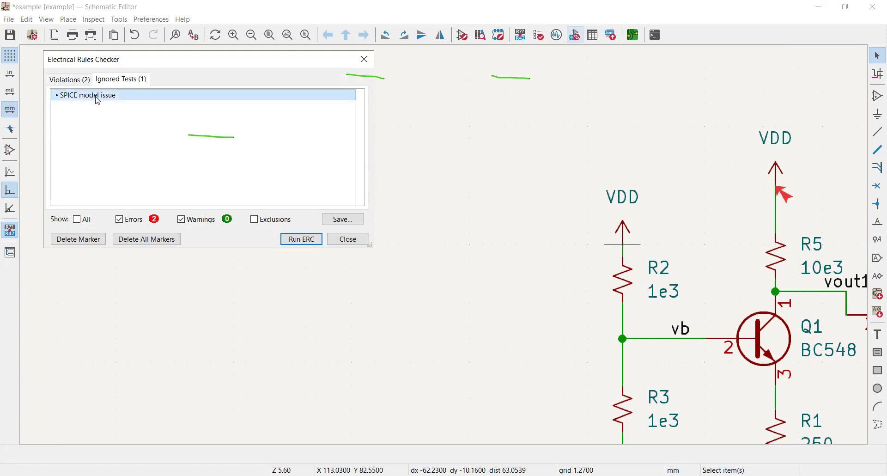
{"action": "left_click", "coordinate": [63, 79]}
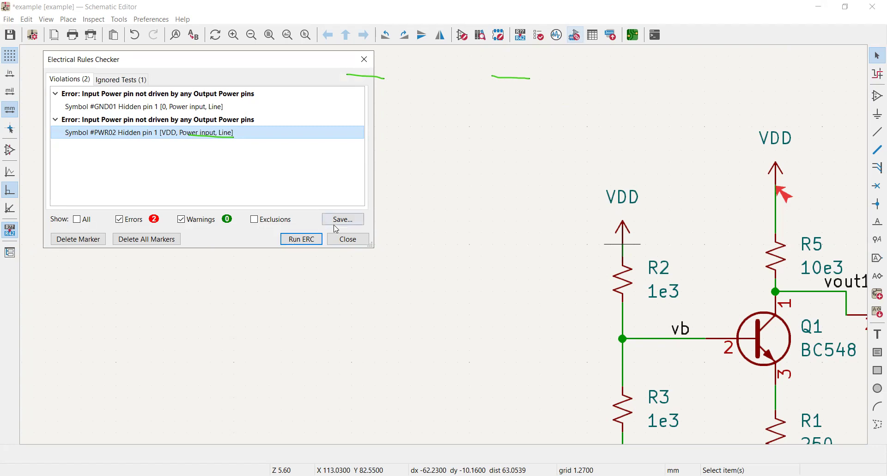
{"action": "left_click", "coordinate": [347, 238]}
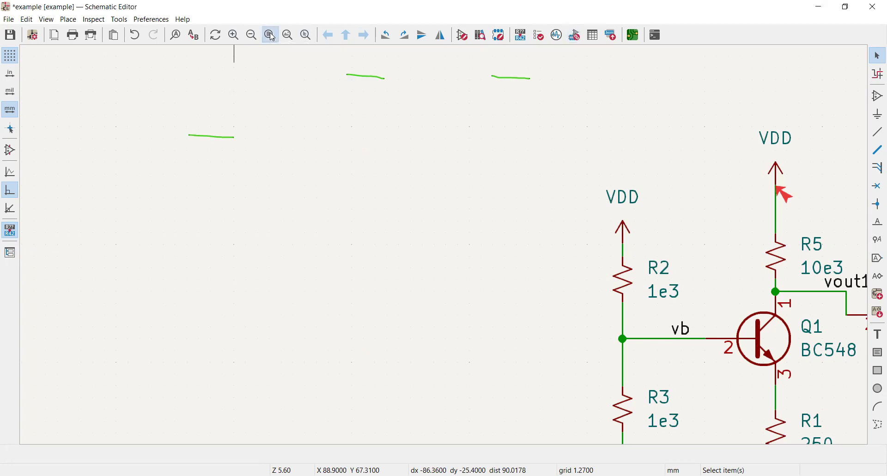
{"action": "left_click", "coordinate": [270, 35]}
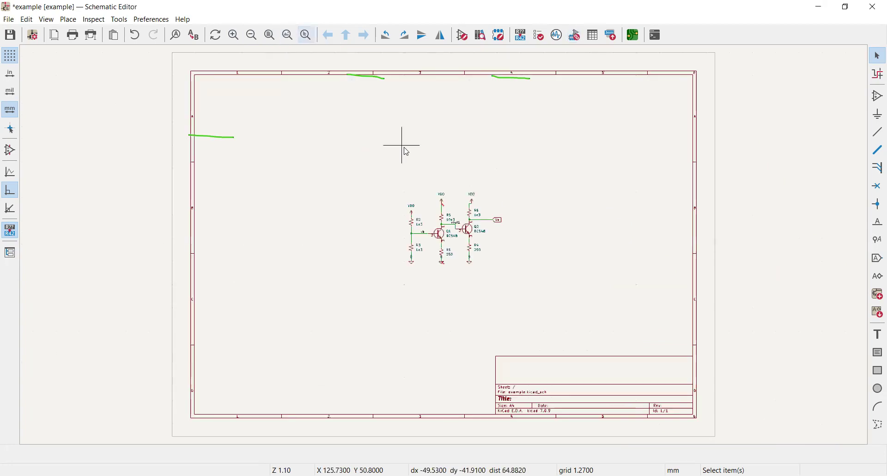
{"action": "left_click", "coordinate": [290, 38]}
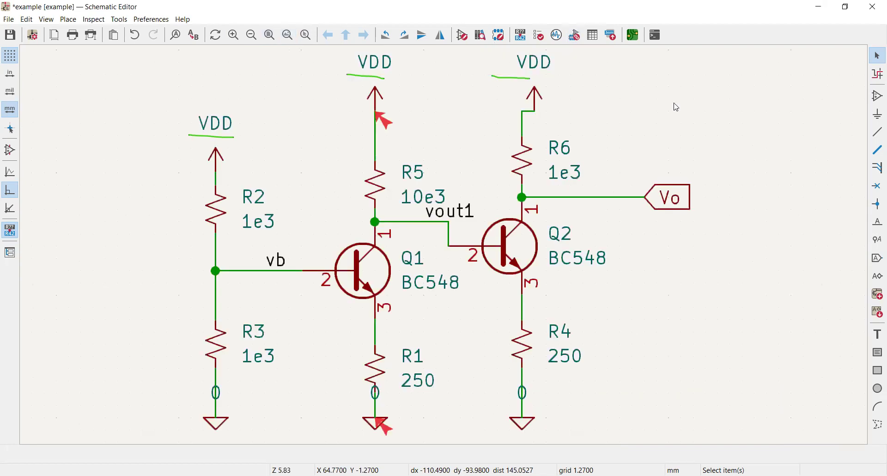